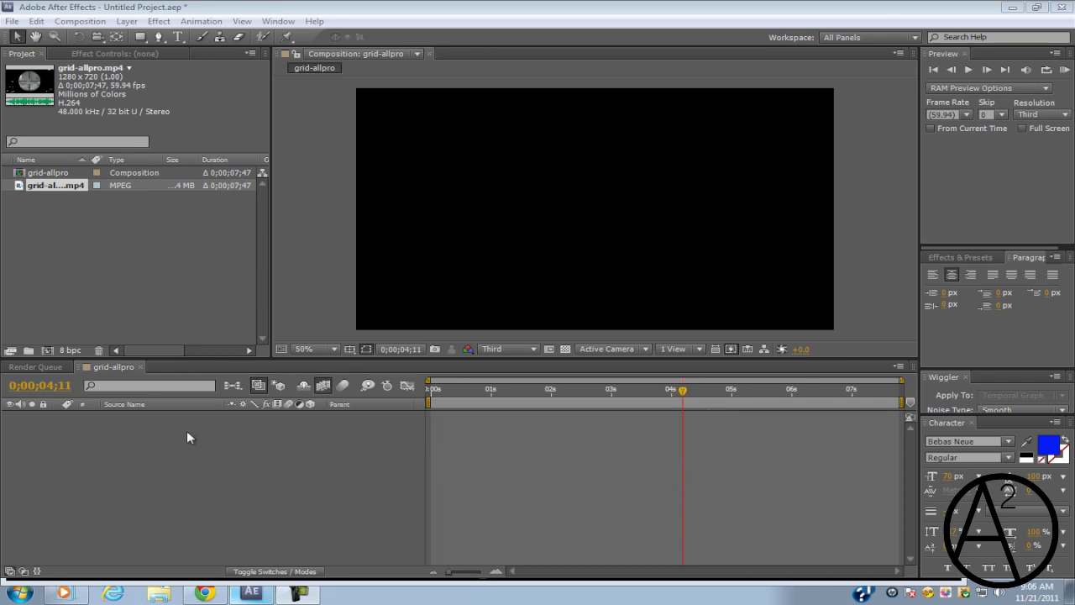
Open the Split Sample reference clip in Windows Media Player from the taskbar.
left_click(63, 592)
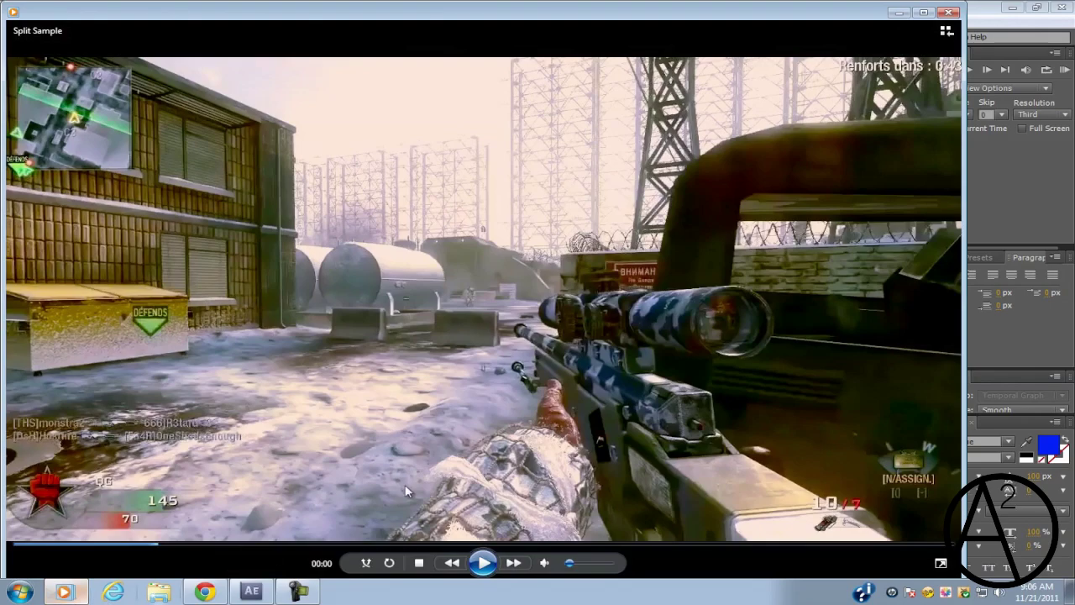
Play the Split Sample clip, pause at the OMG DUAL! reveal, then close the player.
left_click(483, 562)
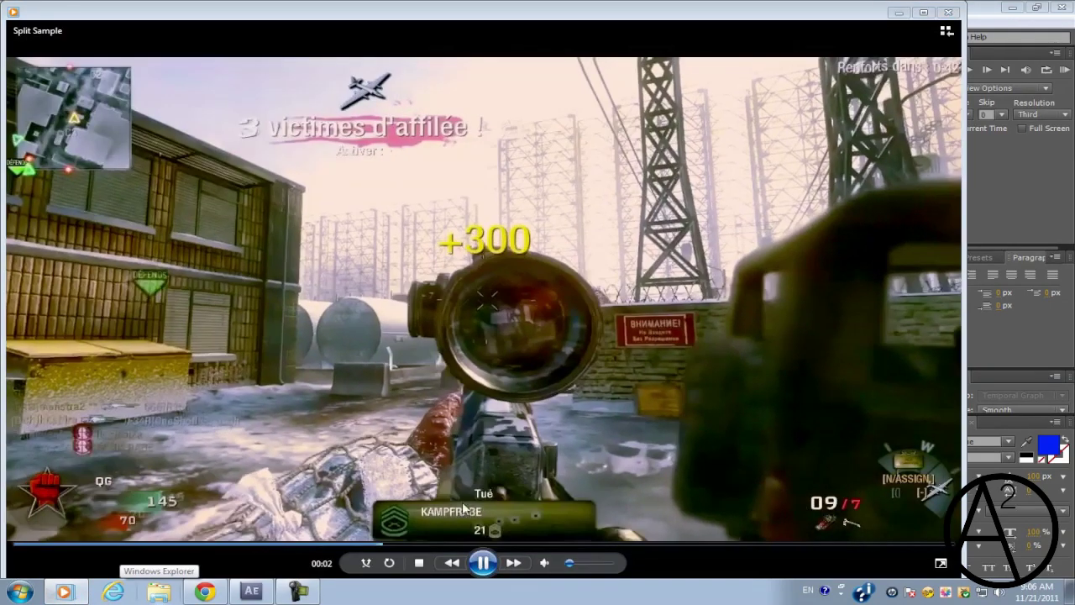
left_click(576, 420)
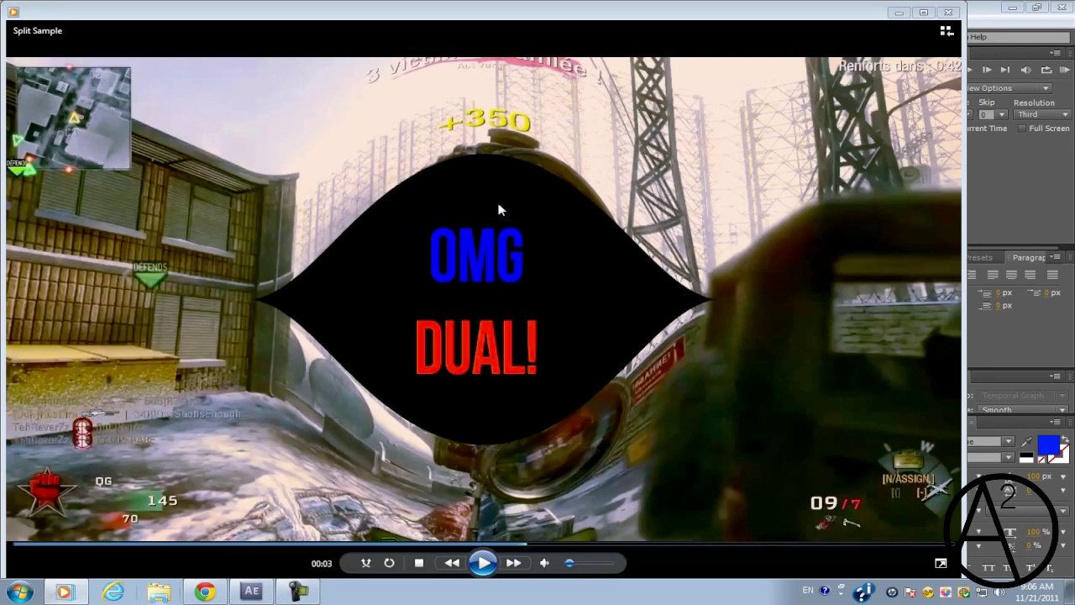
left_click(951, 12)
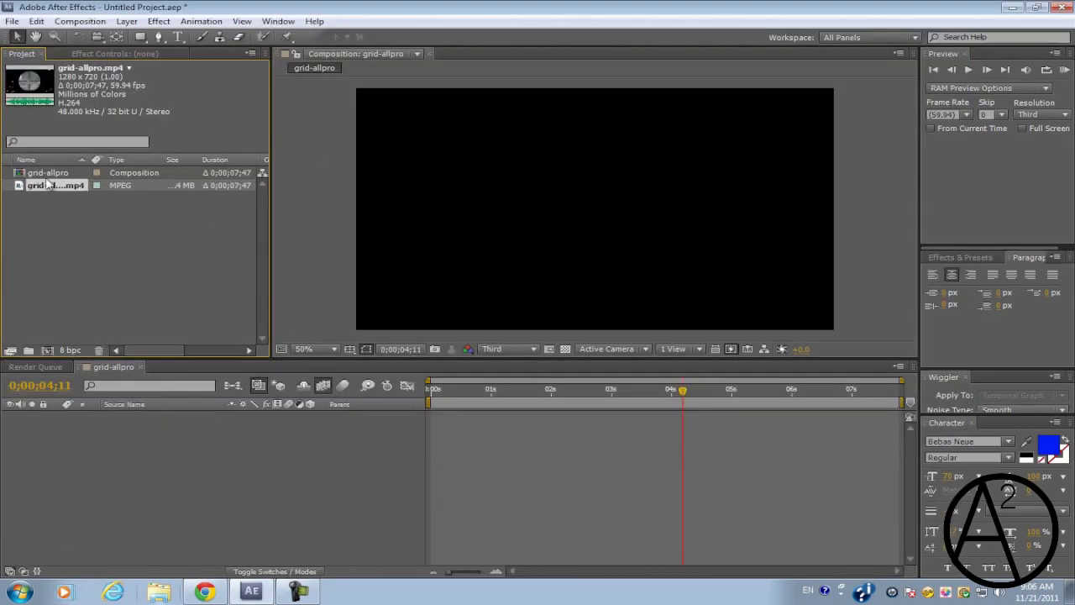
Drag grid-allpro.mp4 from the Project panel into the grid-allpro composition timeline.
left_click_drag(49, 189, 135, 455)
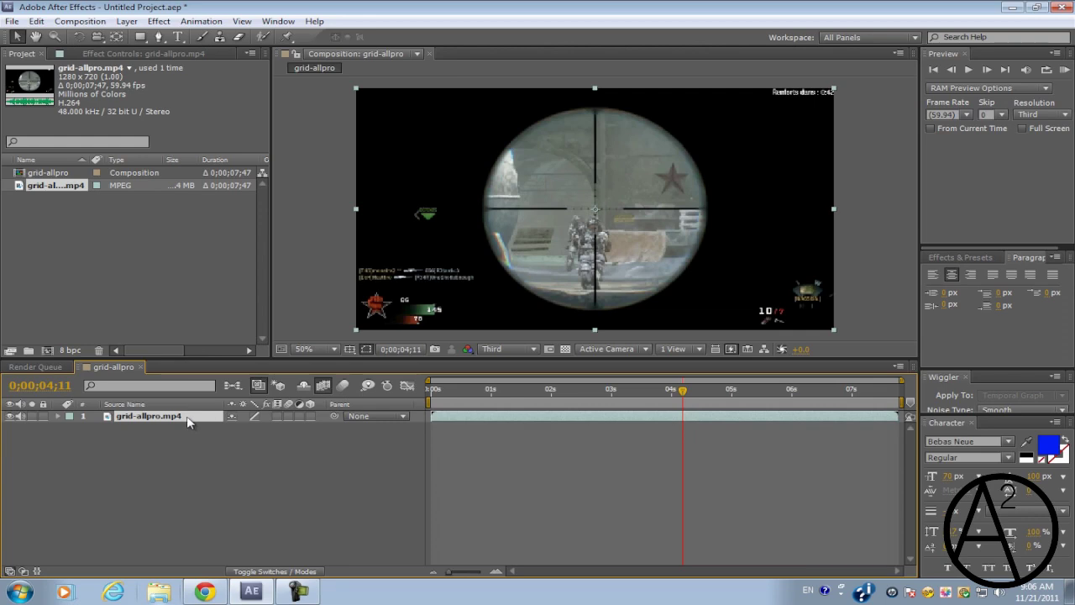
Set the grid-allpro.mp4 layer's Frame Blending to Pixel Motion.
right_click(187, 422)
mouse_move(288, 218)
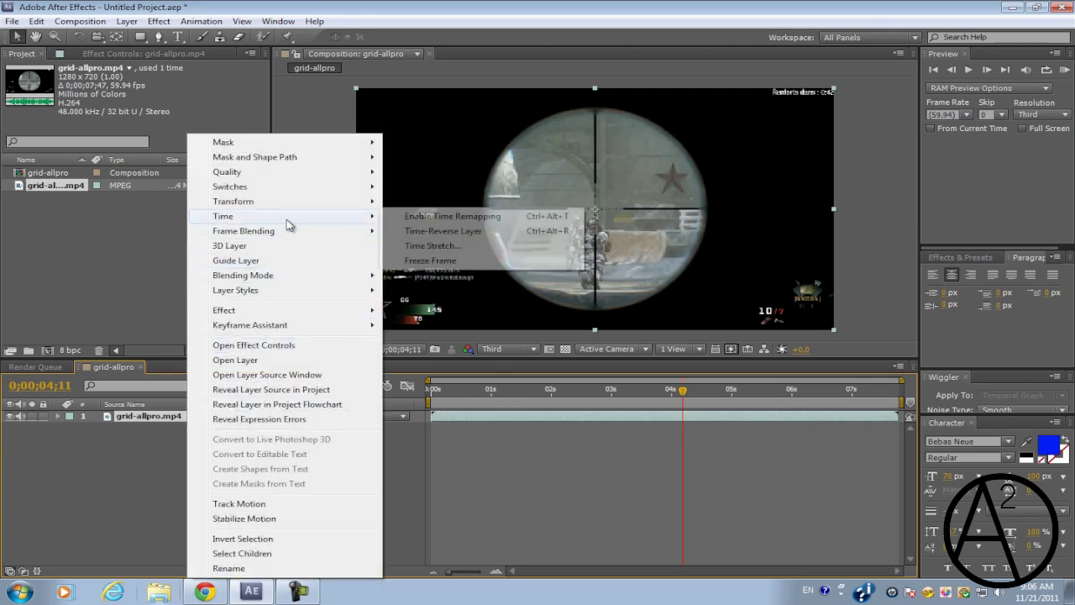
left_click(398, 221)
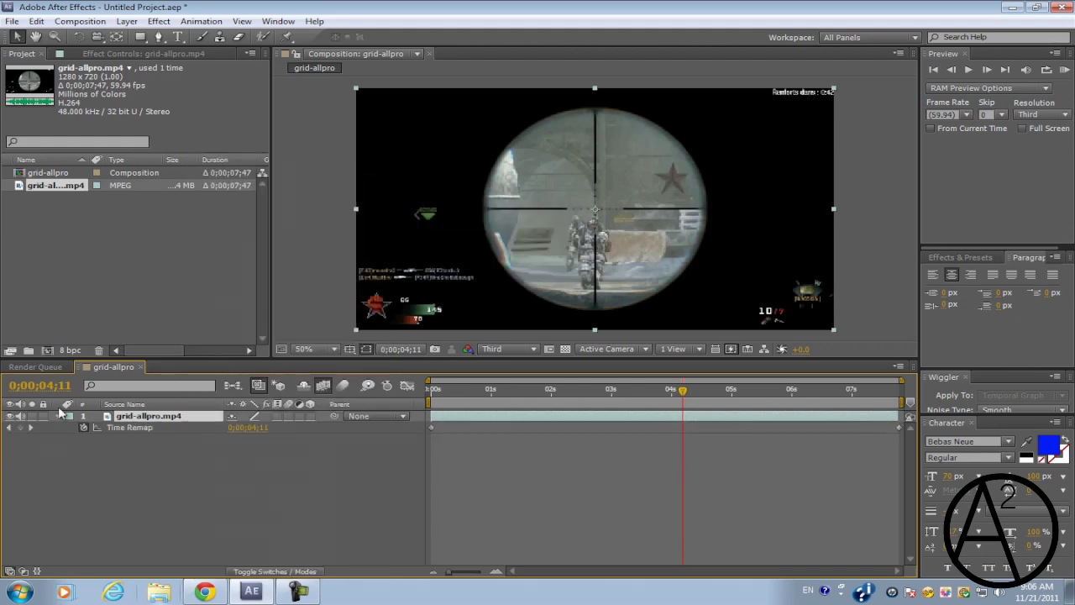
right_click(128, 420)
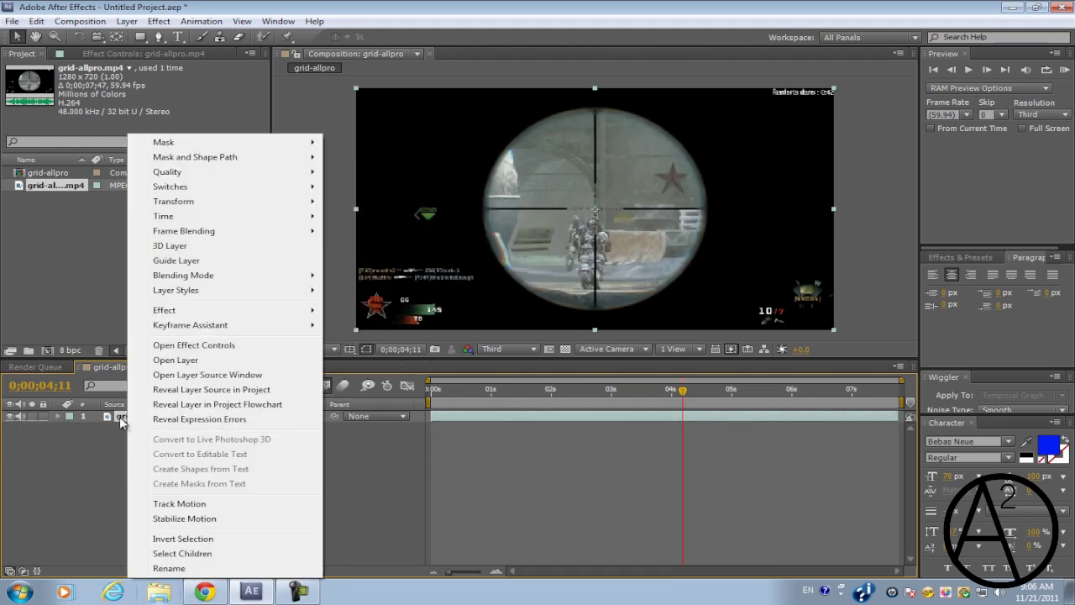
right_click(120, 420)
mouse_move(225, 235)
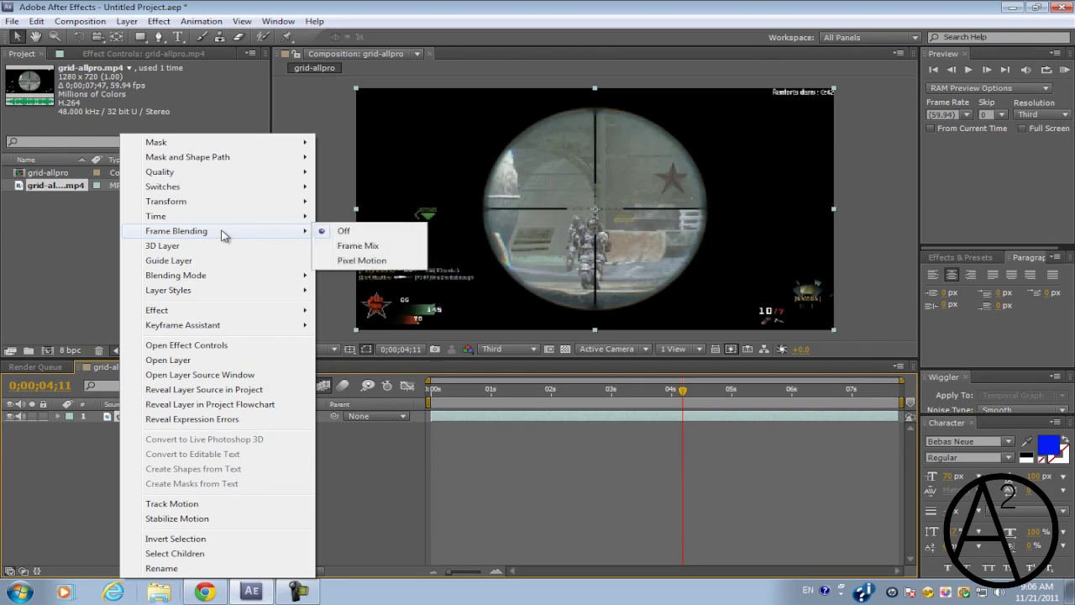
left_click(338, 261)
left_click(168, 22)
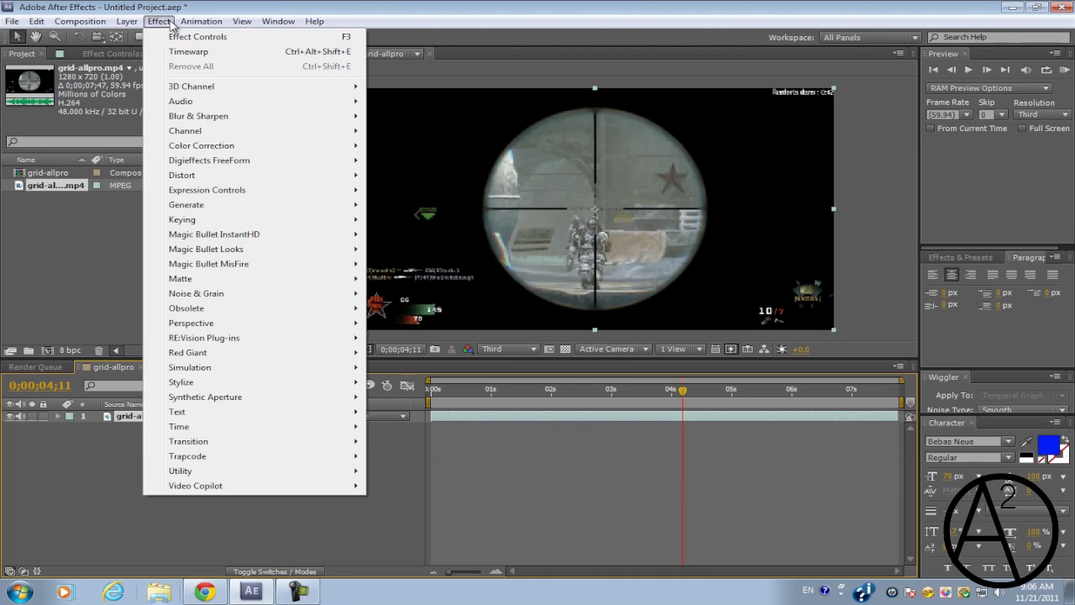
Apply Effect > Time > Timewarp to the grid-allpro.mp4 layer and move to frame 2;59.
left_click(166, 22)
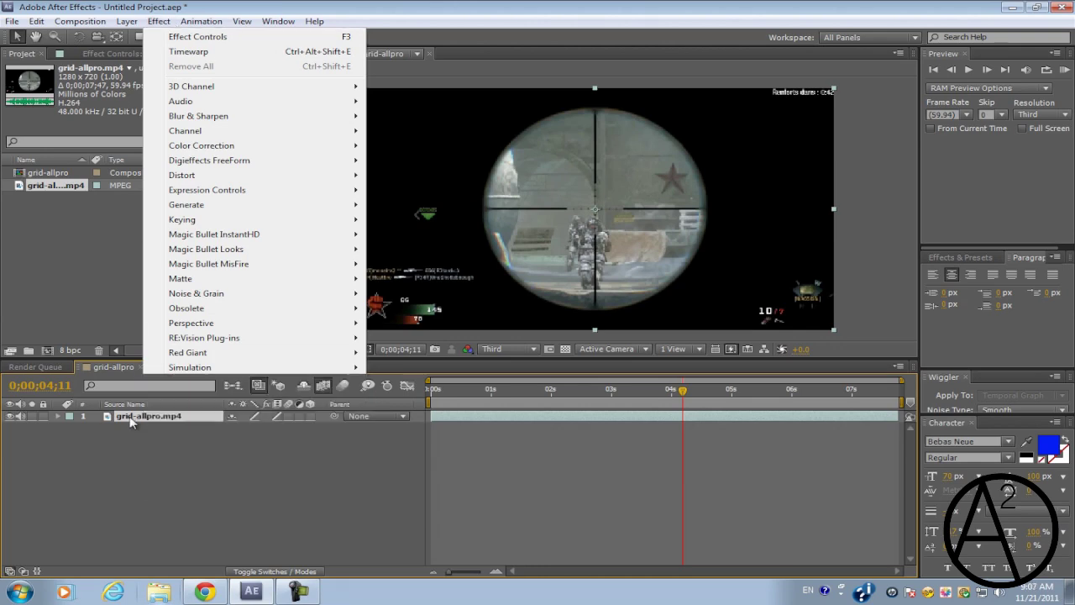
left_click(158, 22)
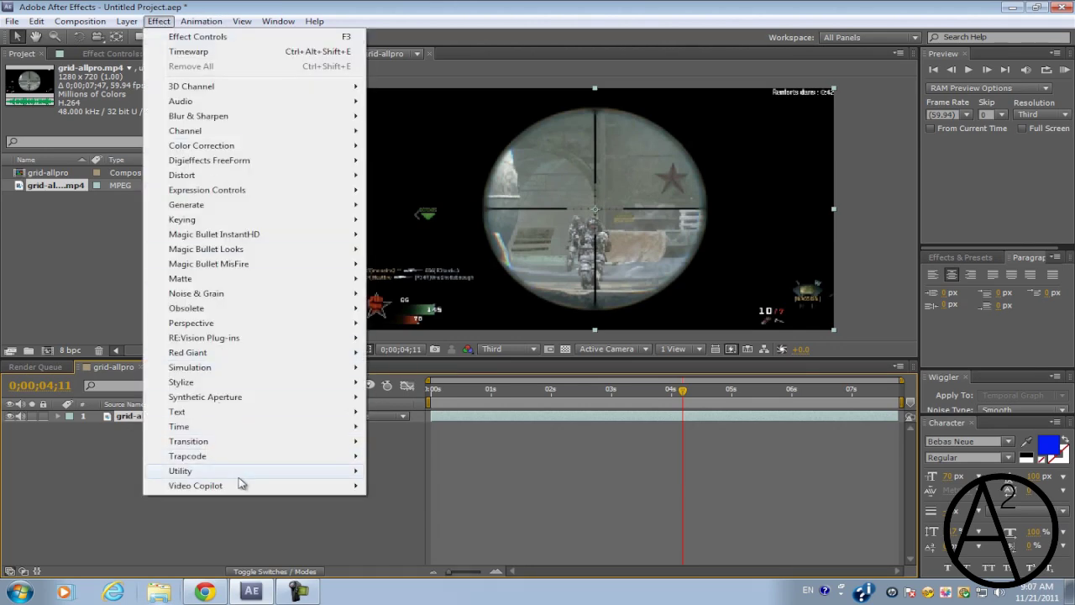
mouse_move(242, 486)
mouse_move(252, 427)
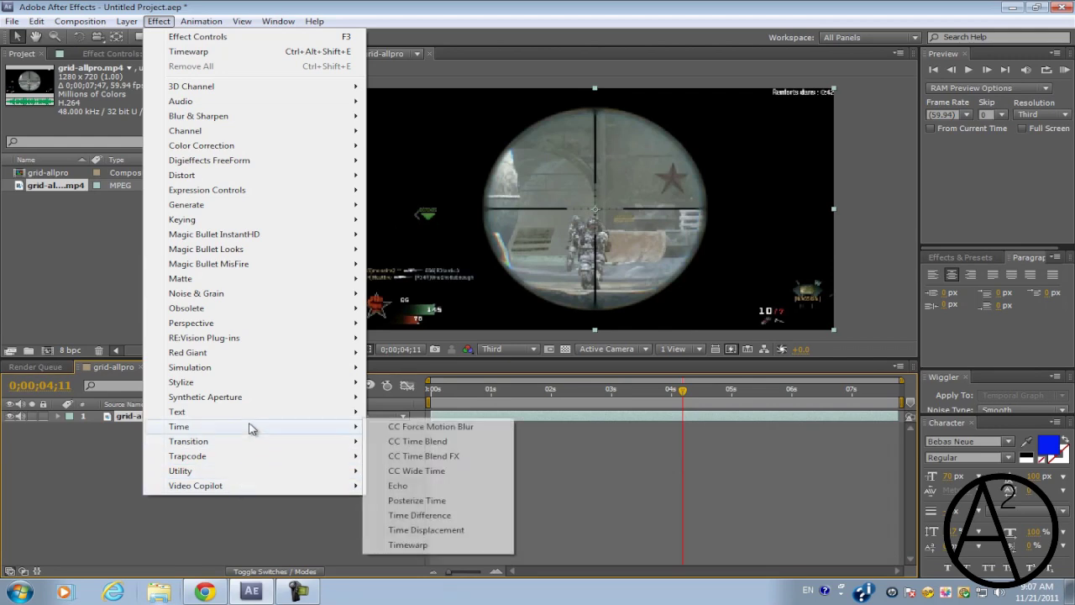
left_click(408, 544)
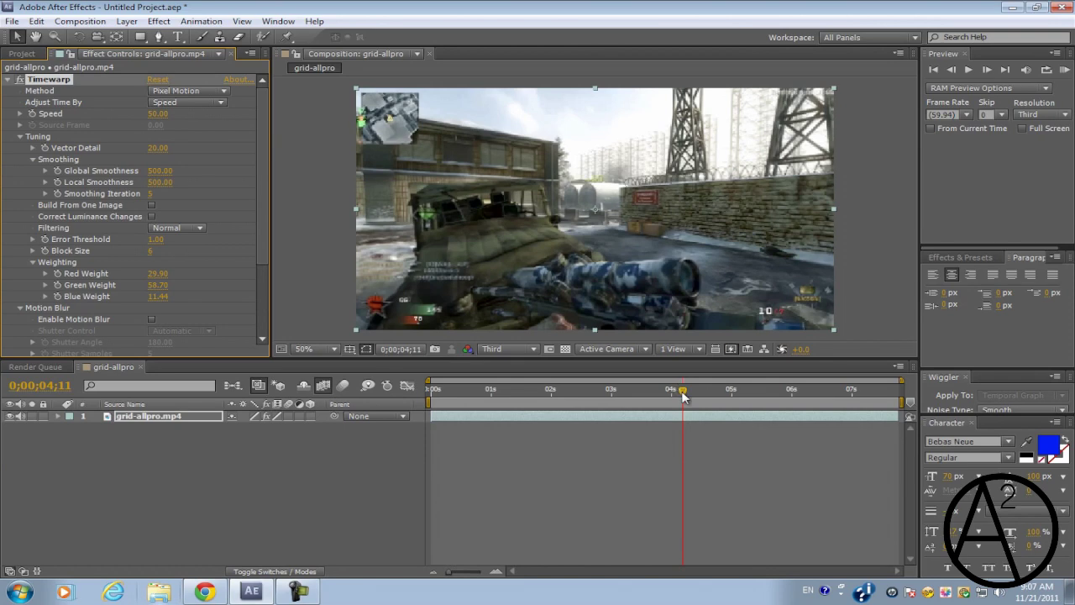
left_click_drag(683, 397, 611, 394)
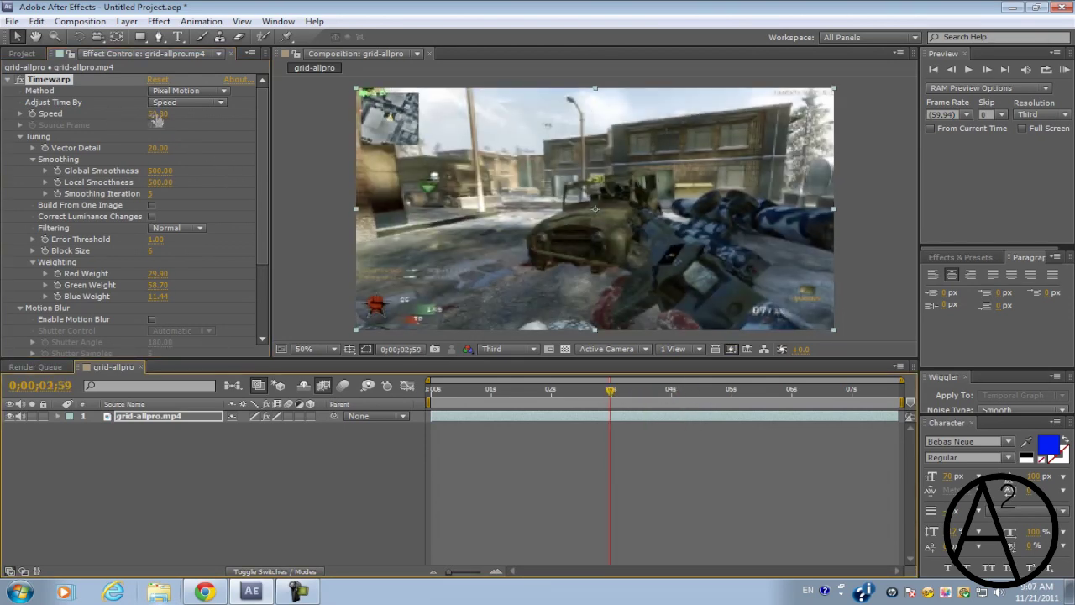
Set Timewarp Speed to 100 and trim the clip to start at 3;23, aligned to time 0.
left_click(157, 114)
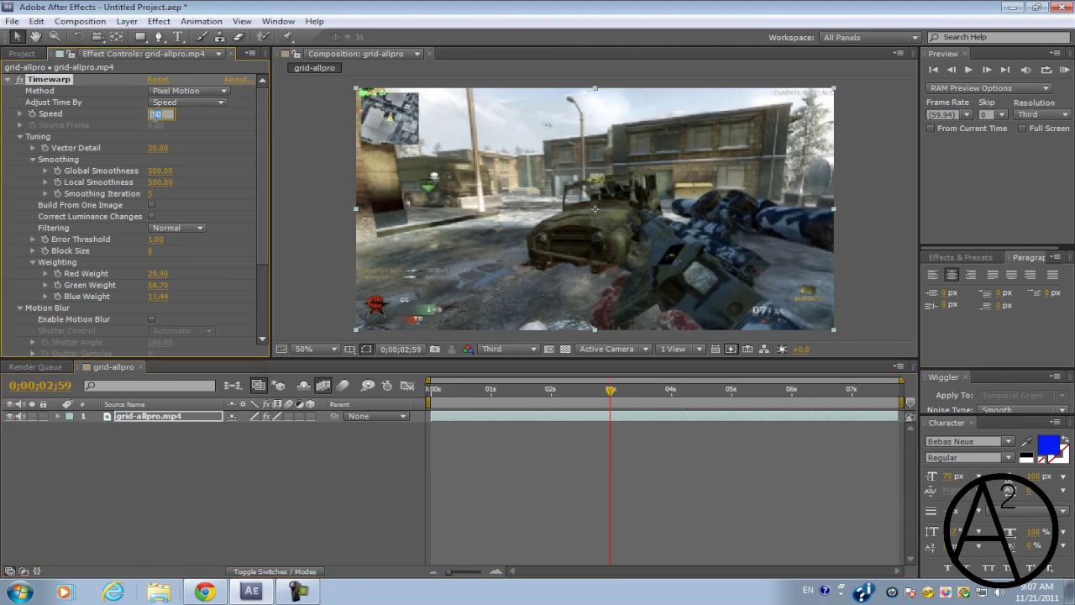
key("Return")
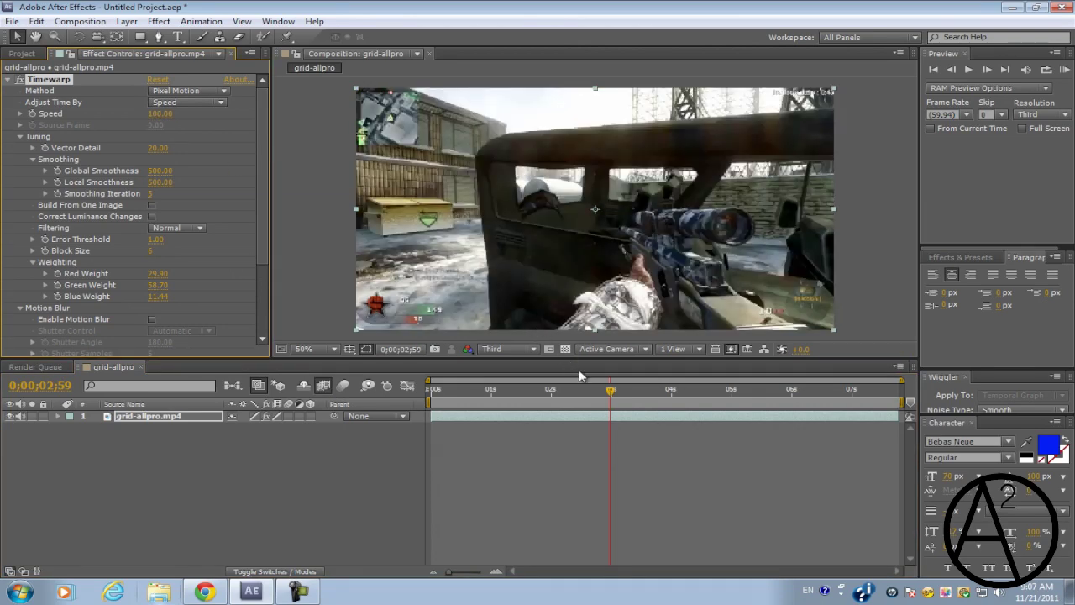
key("space")
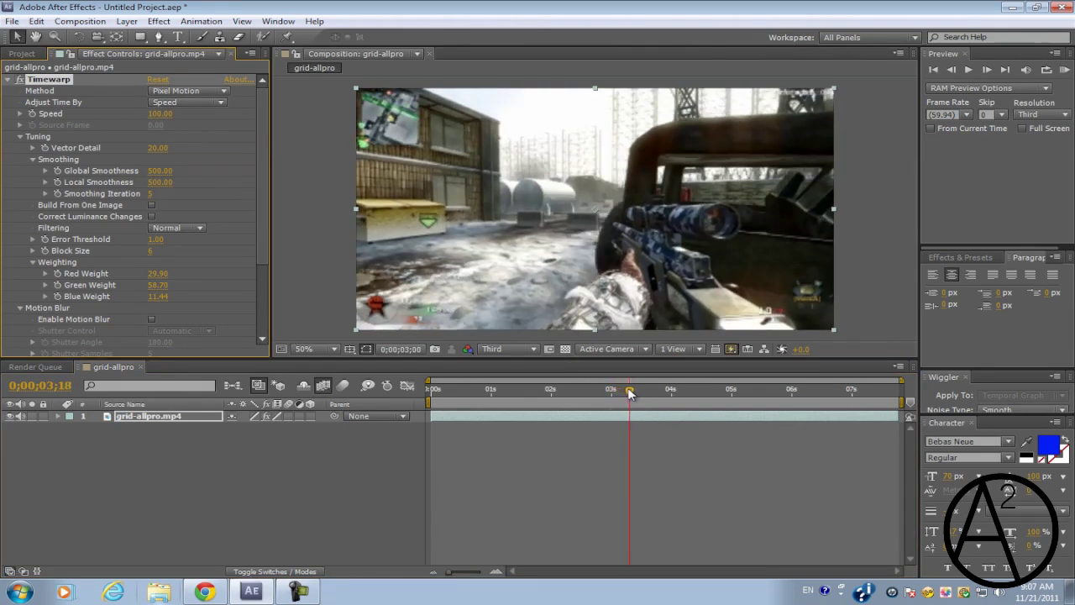
left_click_drag(430, 416, 639, 416)
left_click_drag(505, 413, 444, 416)
key("Home")
left_click_drag(448, 418, 500, 392)
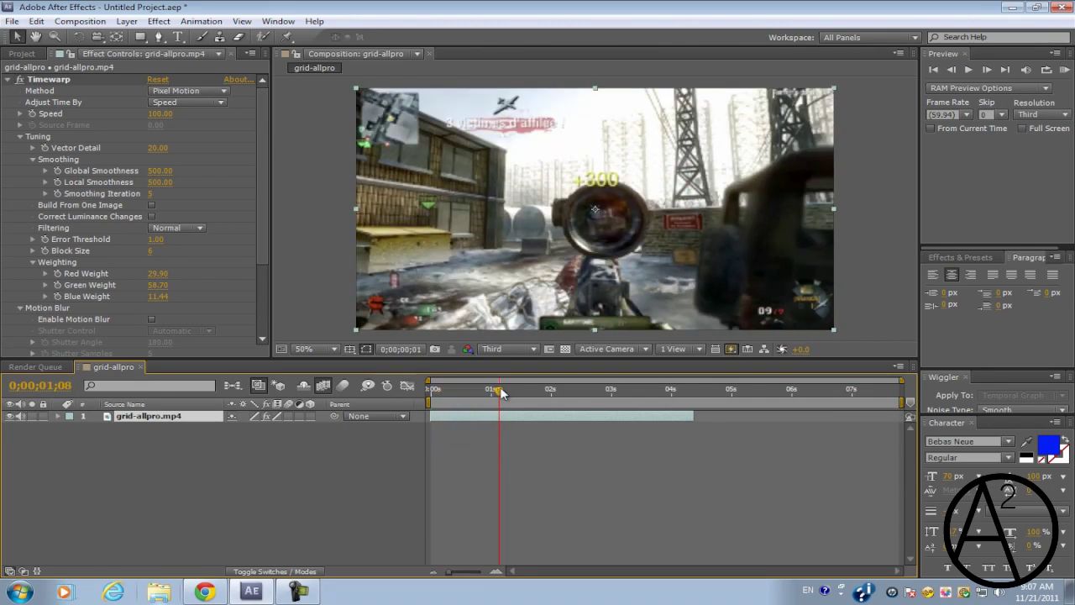
Keyframe Timewarp Speed, advance to 1;15, and drop Speed to 5 for slow motion.
left_click(31, 114)
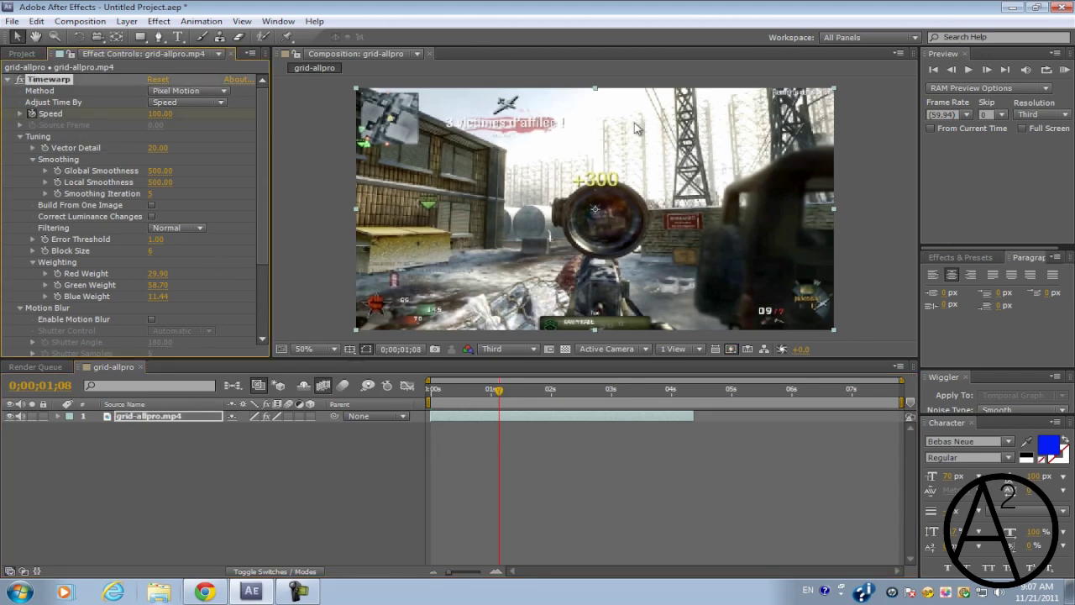
left_click(988, 71)
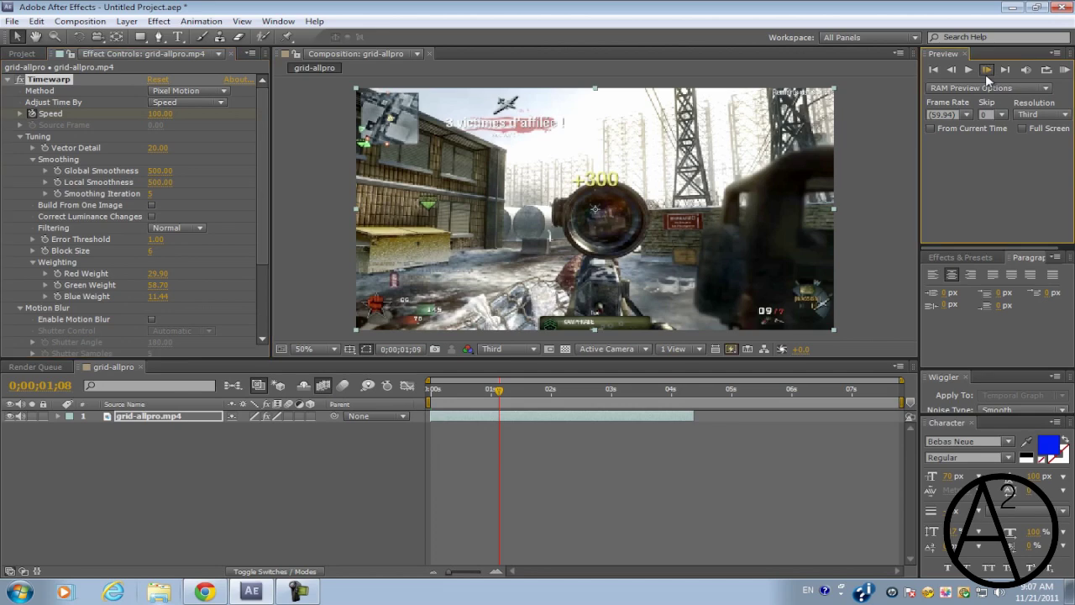
left_click(988, 71)
left_click(988, 71)
left_click(988, 70)
left_click(988, 71)
left_click(988, 70)
left_click(988, 70)
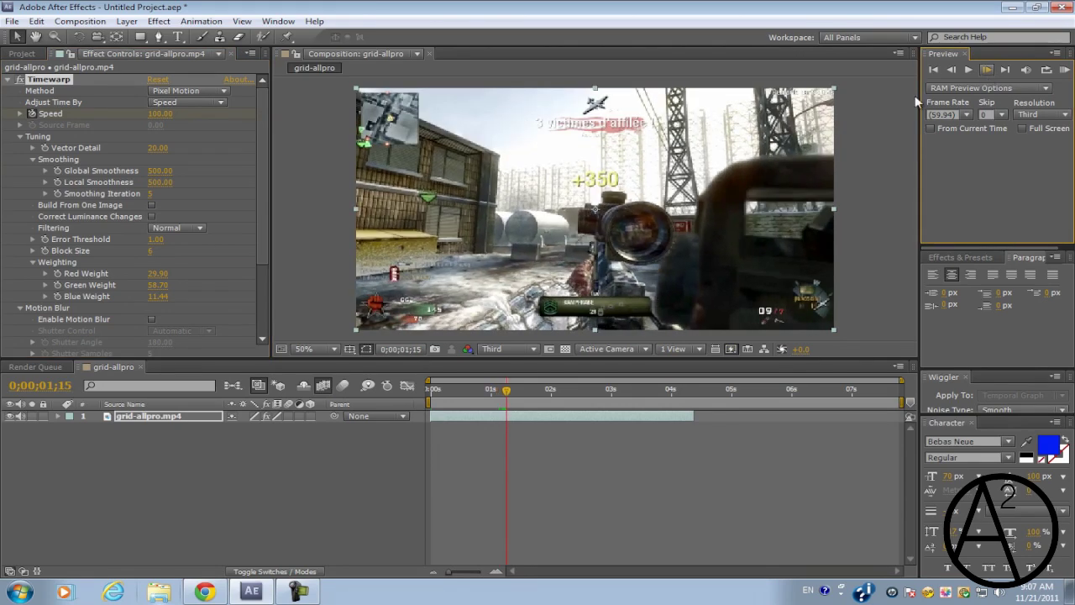
left_click(160, 113)
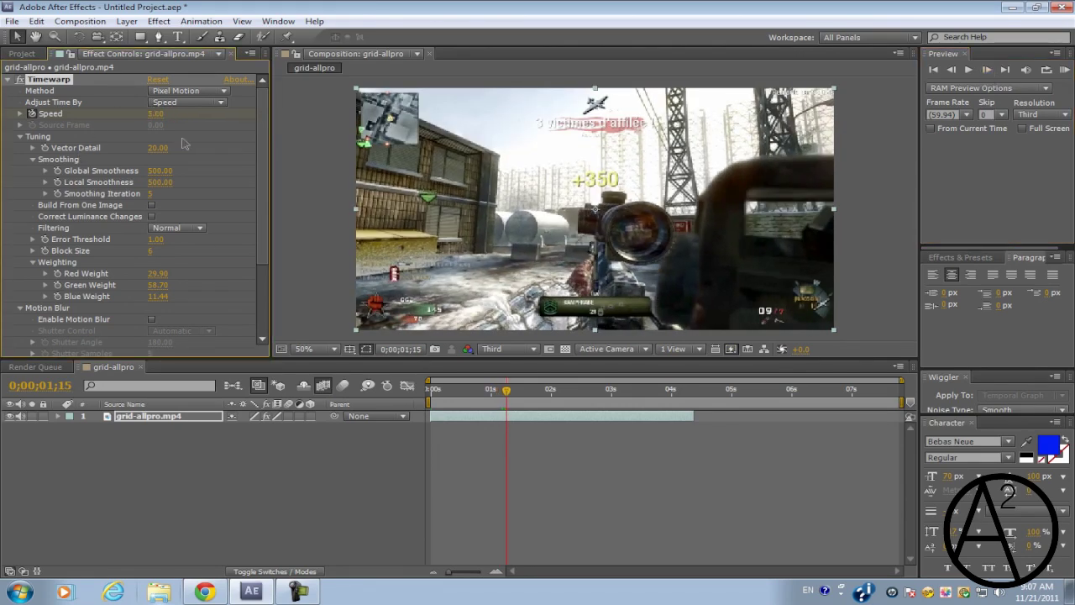
left_click_drag(507, 393, 533, 399)
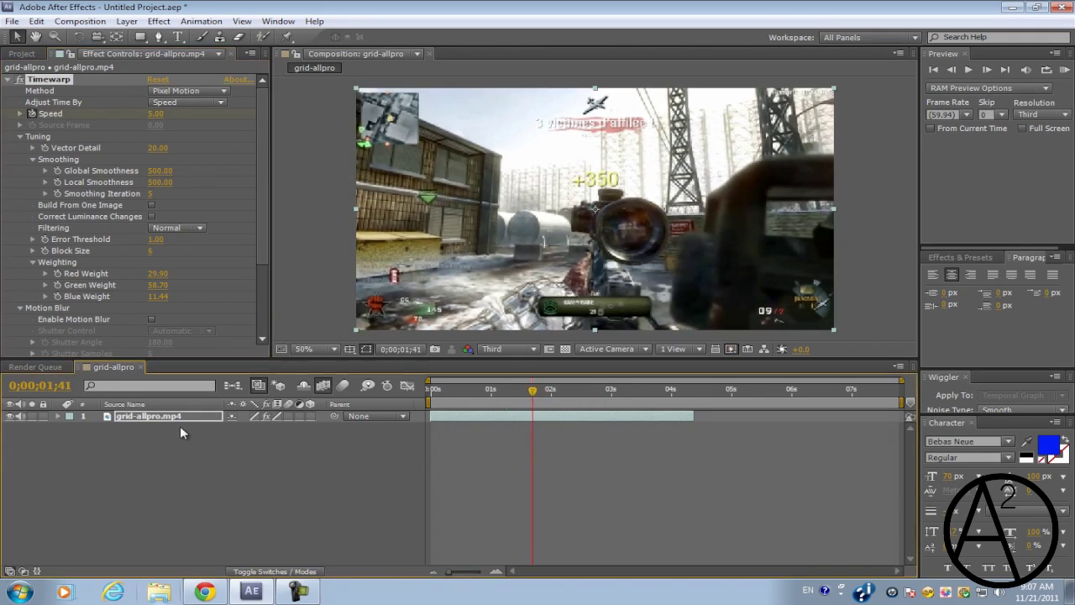
Apply Distort > CC Split to the grid-allpro.mp4 layer and move to about 0;00;02;01.
left_click(9, 80)
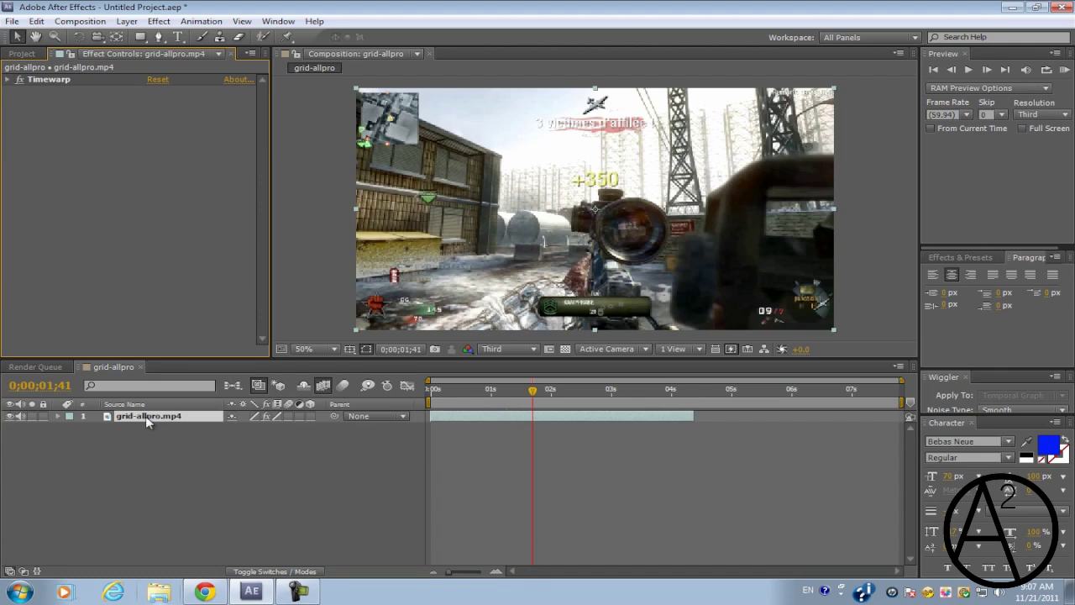
left_click(159, 21)
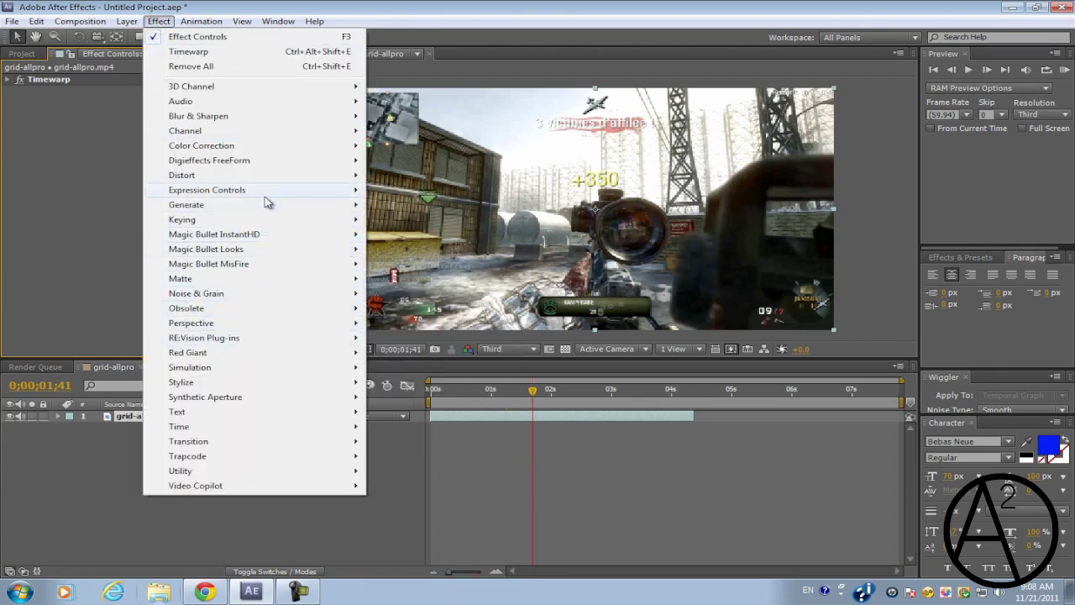
mouse_move(267, 177)
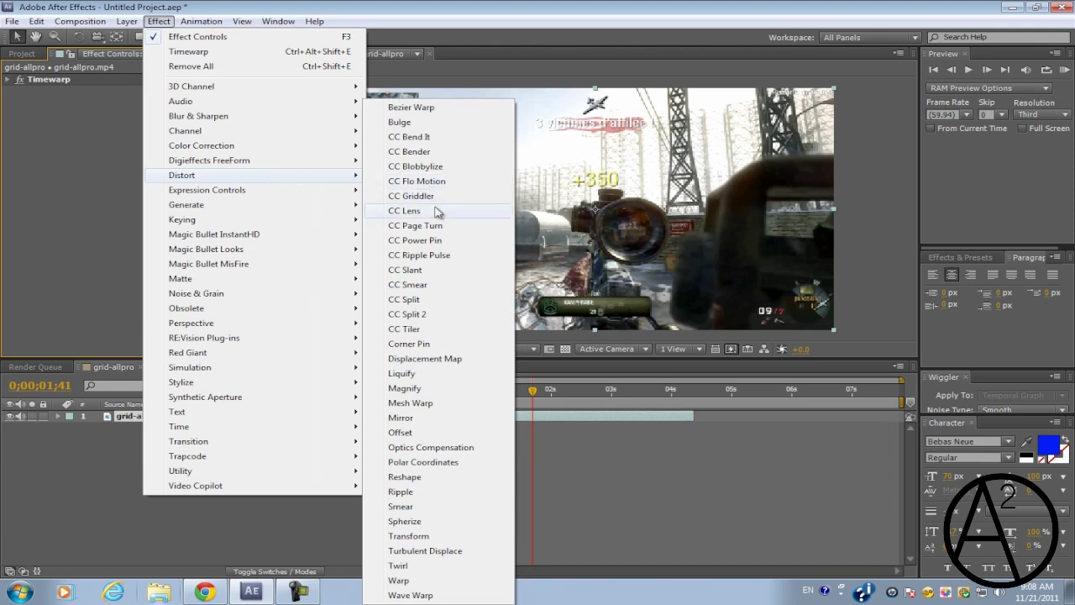
left_click(405, 302)
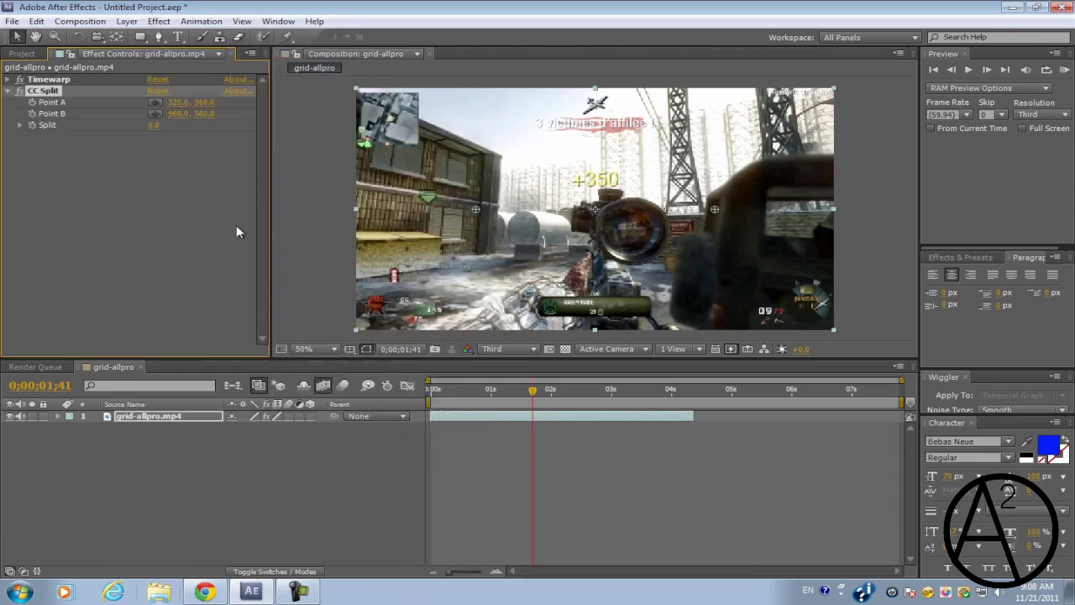
left_click(163, 417)
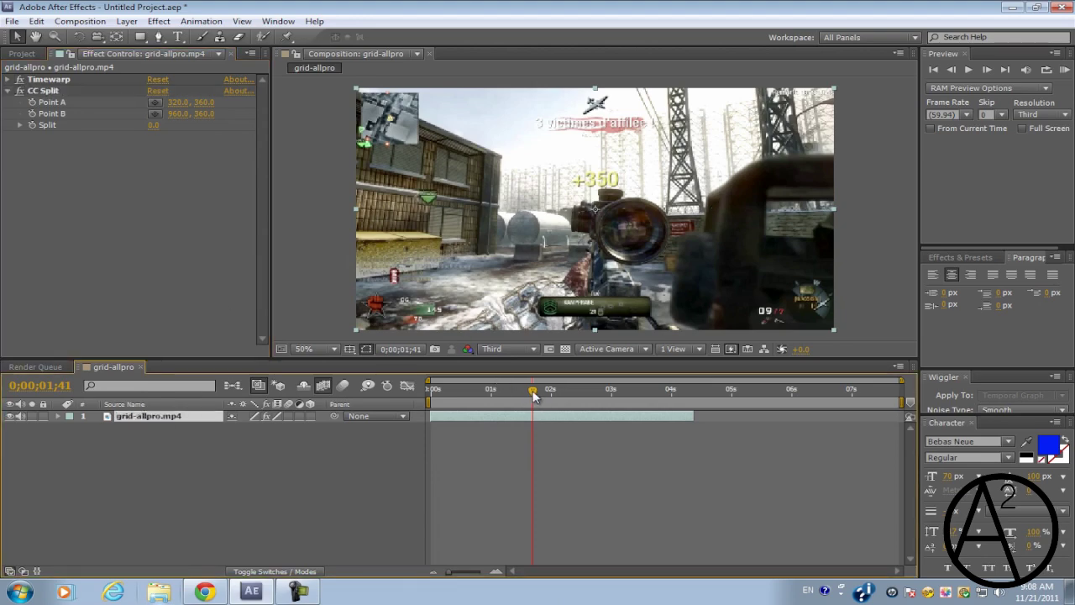
left_click_drag(536, 393, 552, 413)
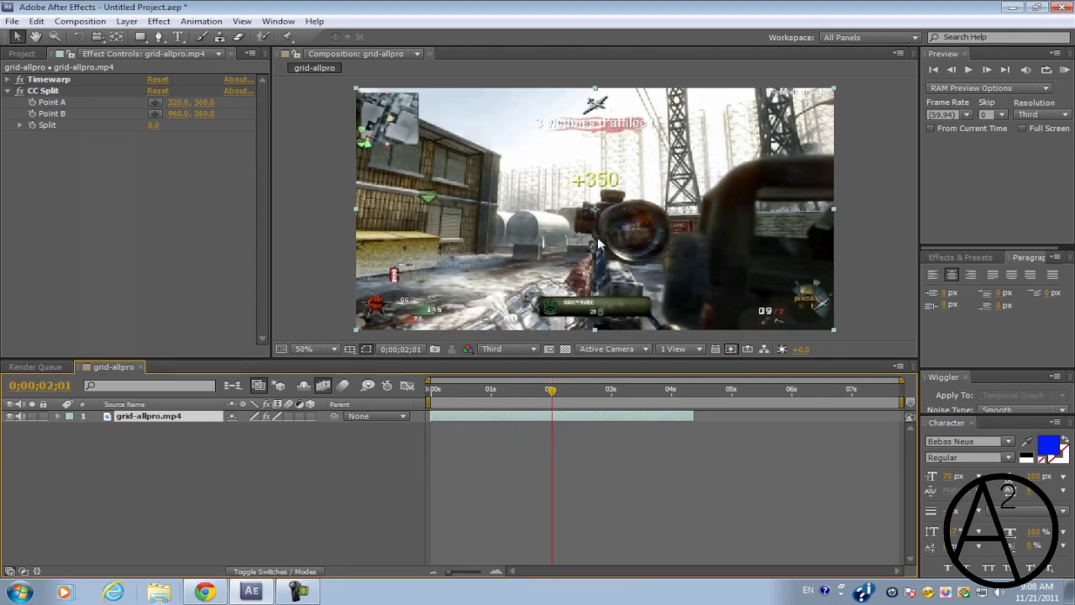
Set a CC Split keyframe at 0;00;02;01 and step forward to 0;00;02;23.
left_click(32, 126)
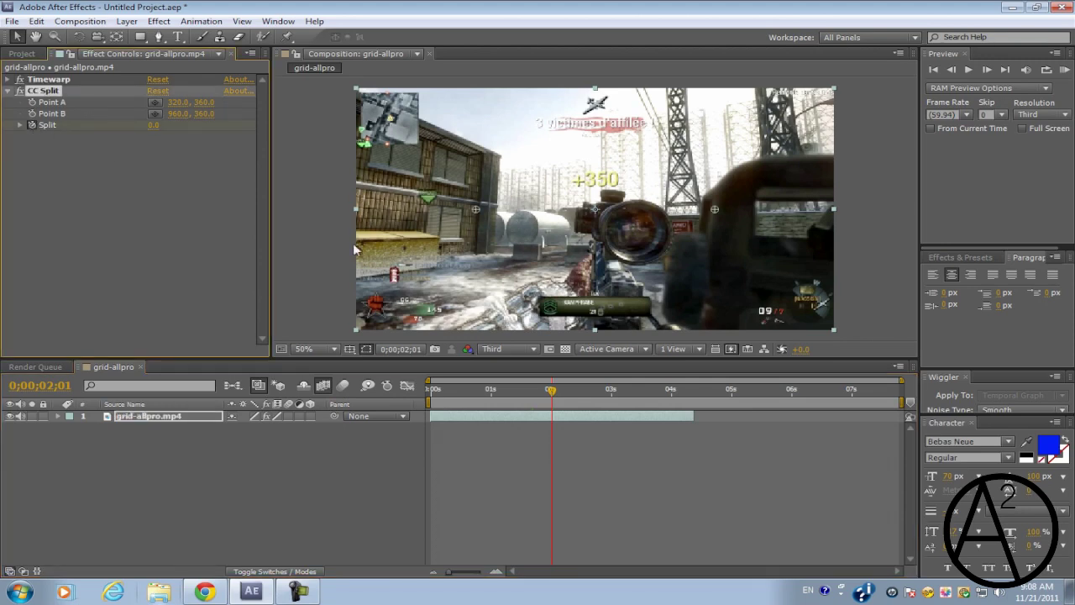
left_click(986, 69)
left_click(987, 70)
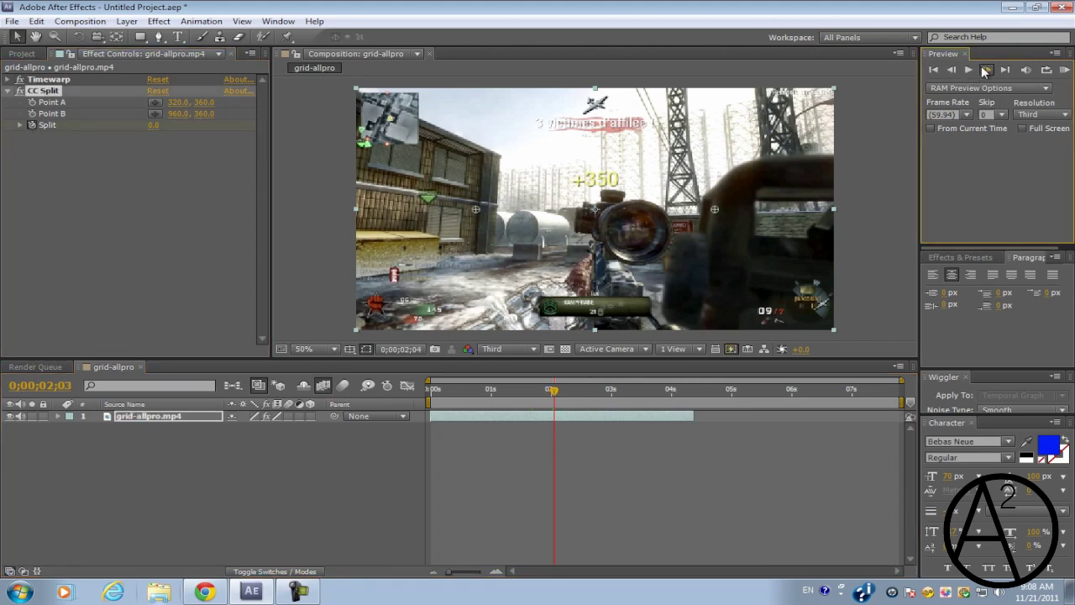
left_click(987, 69)
left_click(986, 70)
left_click(986, 70)
left_click(986, 70)
left_click(986, 70)
left_click(986, 70)
left_click(986, 69)
left_click(984, 69)
left_click(985, 69)
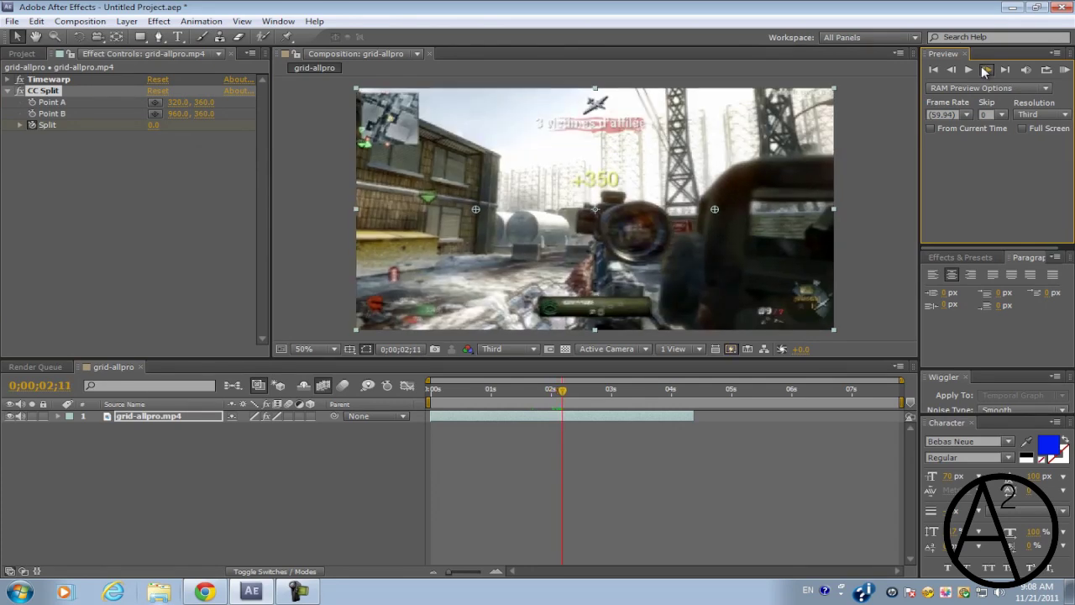
left_click(985, 69)
left_click(984, 69)
left_click(984, 69)
left_click(985, 69)
left_click(985, 69)
left_click(984, 69)
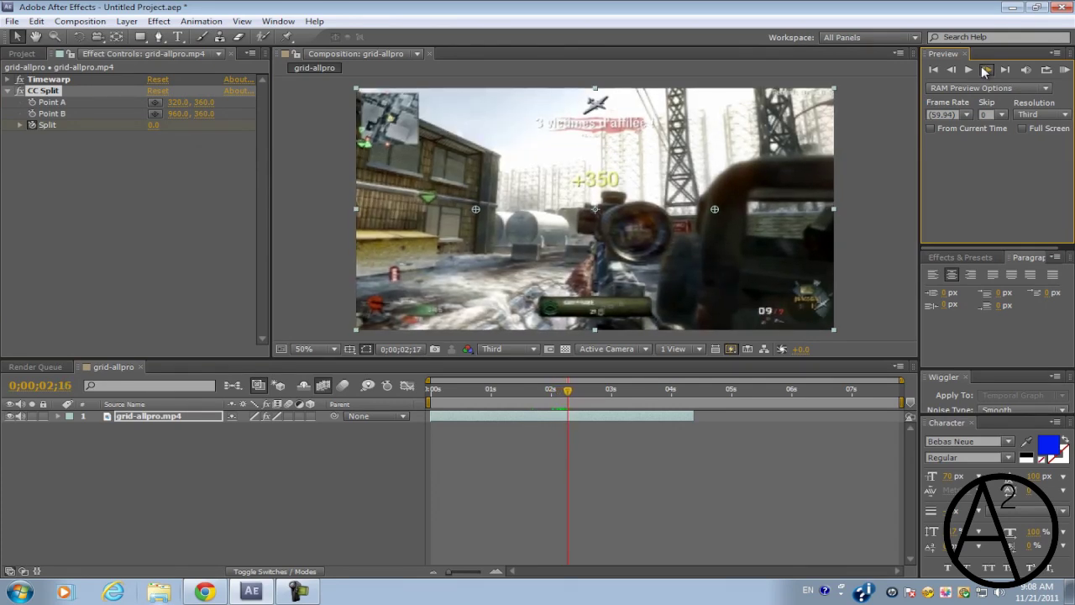
left_click(984, 69)
left_click(985, 69)
left_click(984, 69)
left_click(984, 69)
left_click(984, 69)
left_click(984, 69)
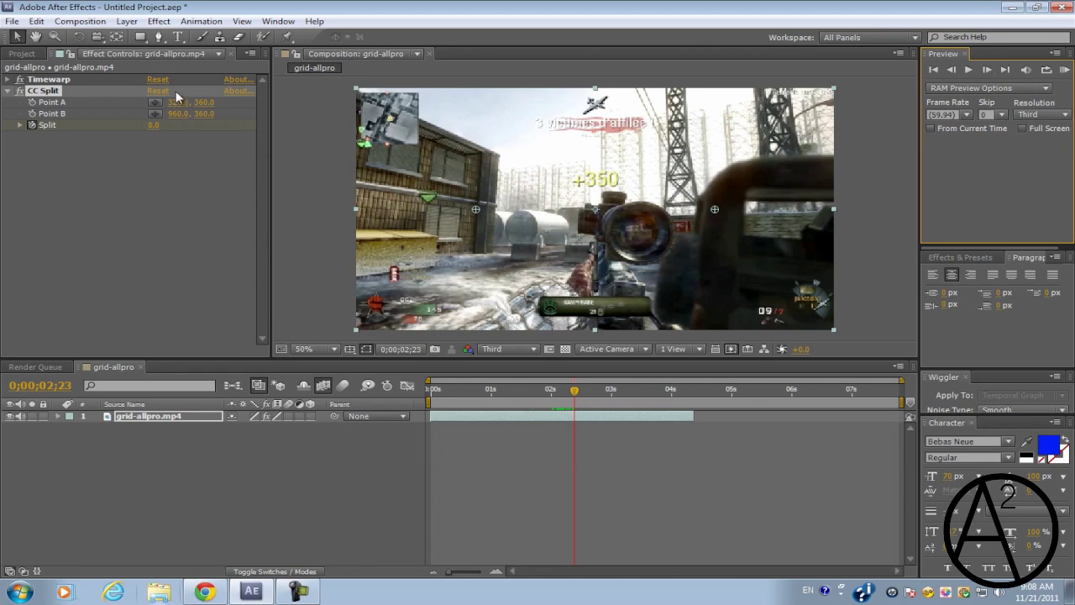
Scrub Split to 100 to open the black lens-shaped gap.
left_click_drag(154, 124, 231, 125)
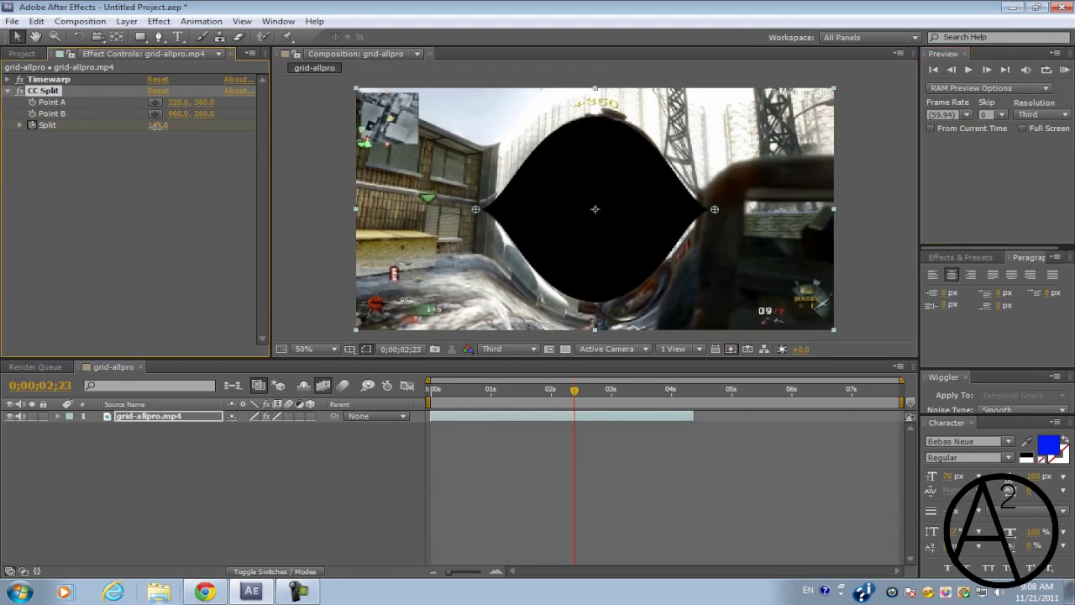
left_click_drag(153, 126, 133, 136)
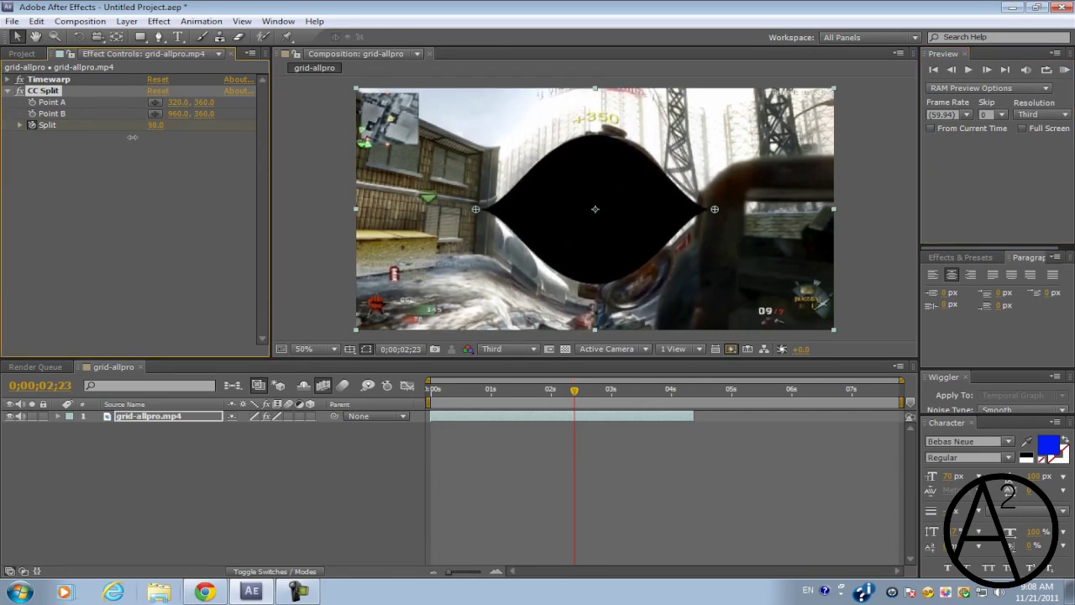
left_click(170, 417)
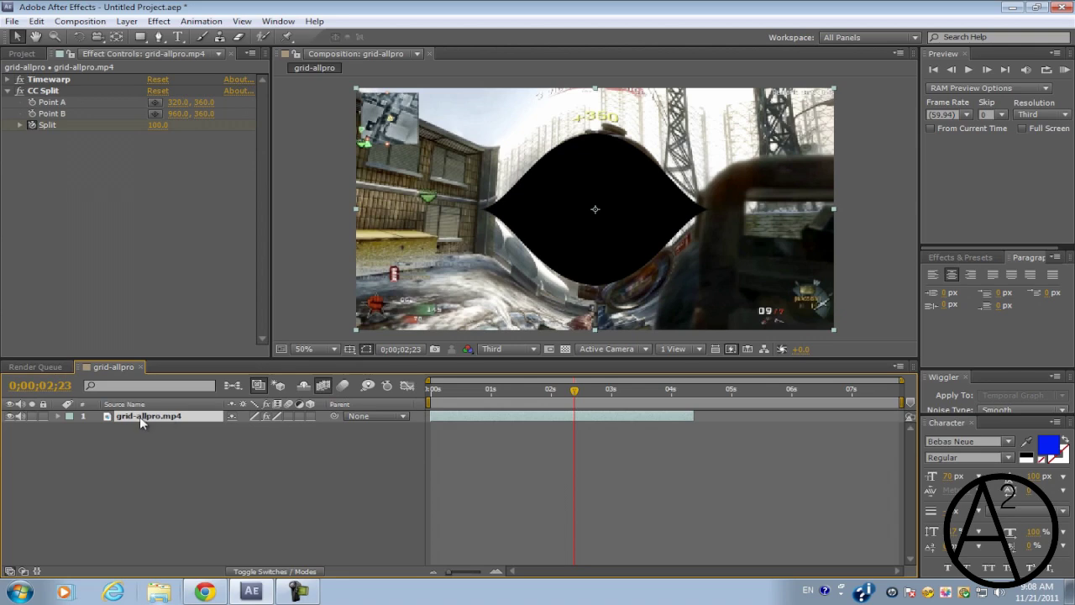
Show animated properties with U and add a hold Split keyframe at 0;00;02;47.
key("u")
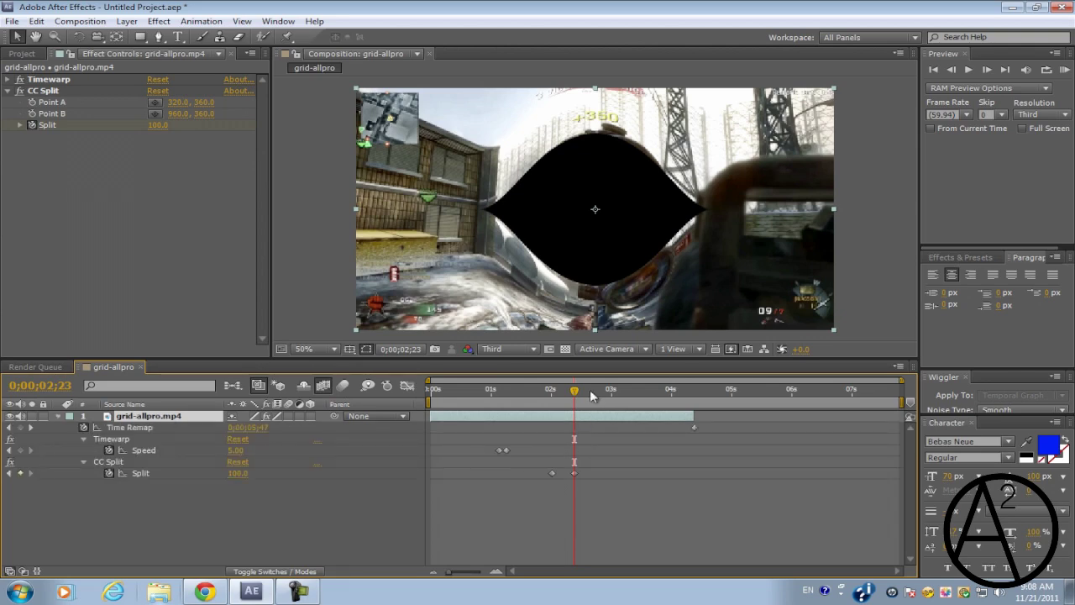
left_click_drag(576, 393, 598, 407)
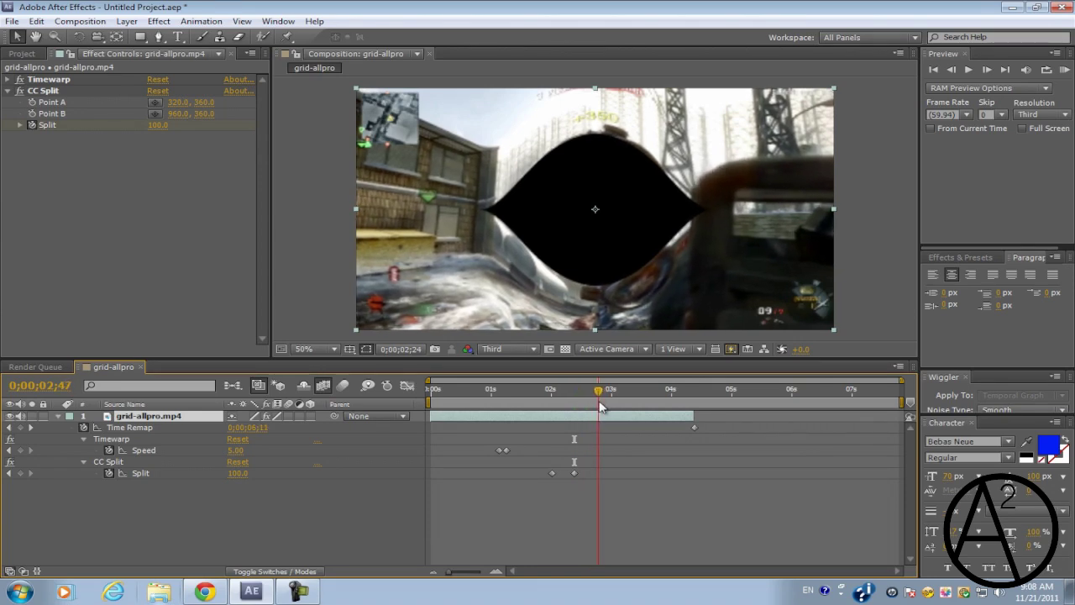
left_click(21, 473)
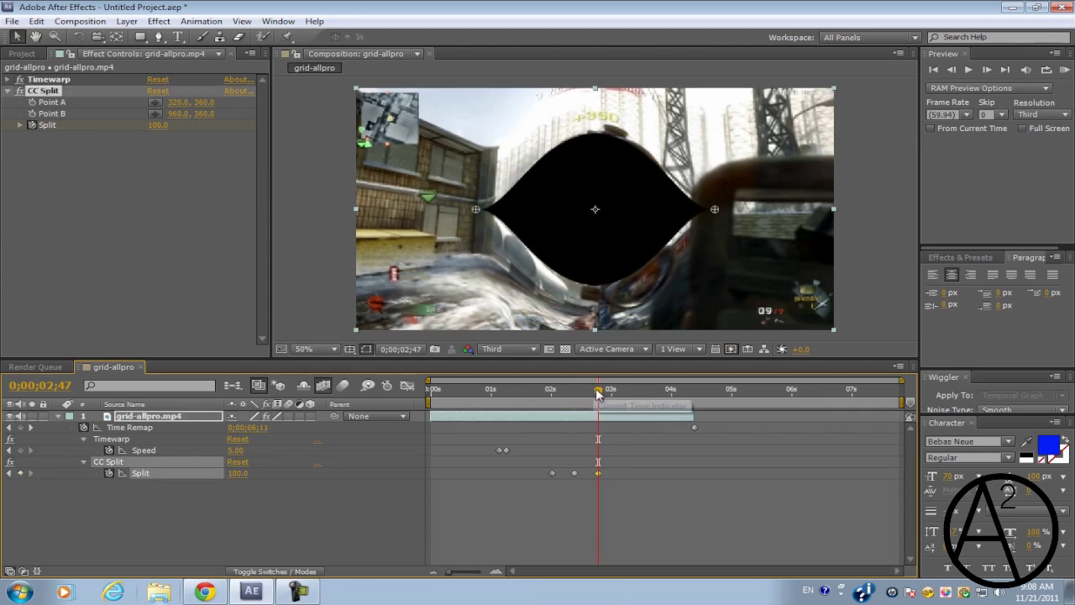
Set Split back to 0 at 0;00;03;14 and start a preview.
left_click_drag(598, 390, 628, 395)
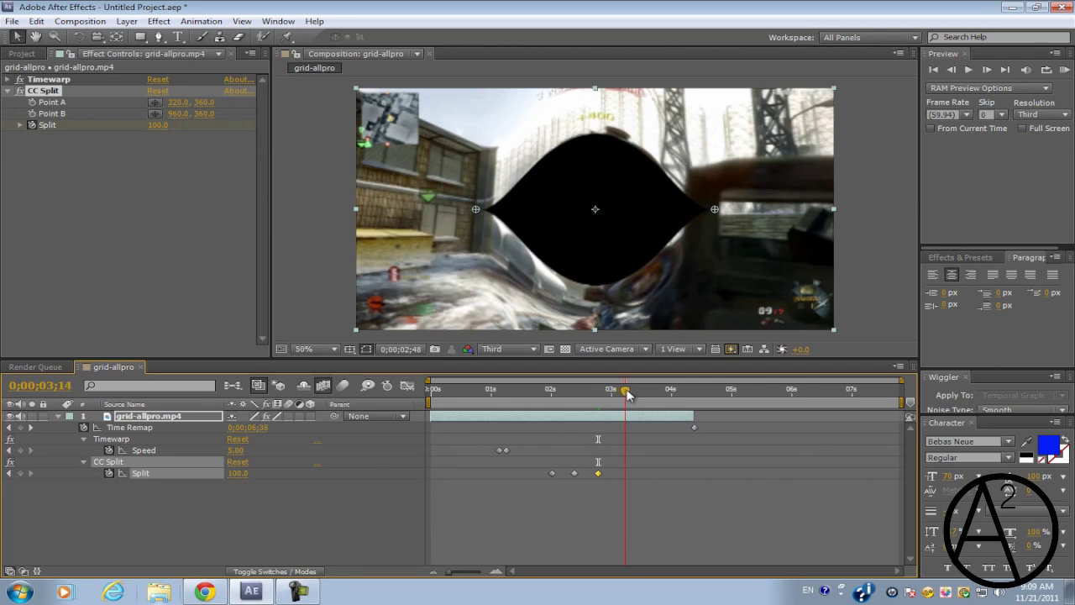
left_click(157, 126)
type("0")
key("Return")
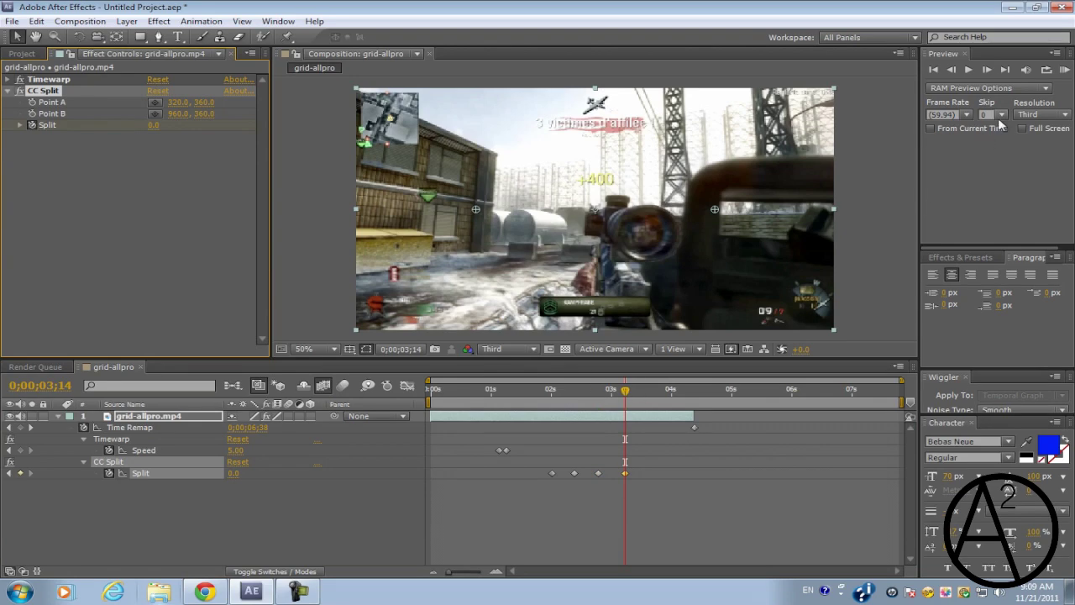
left_click(1064, 70)
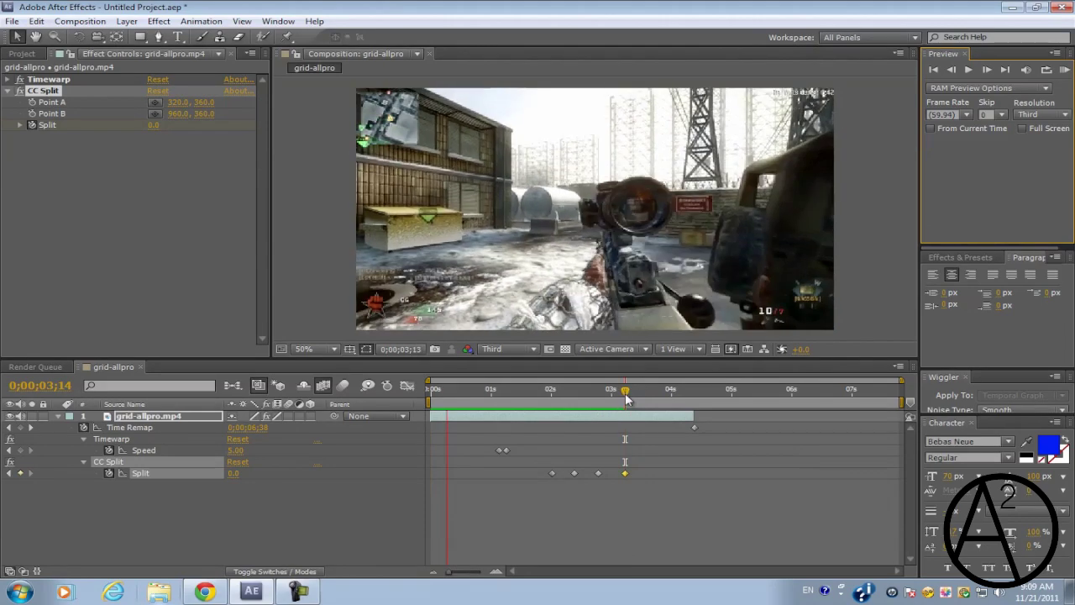
Return to 0;00;02;23 with the gap fully open, deselect the keyframe, and add a text layer.
left_click_drag(626, 399, 575, 398)
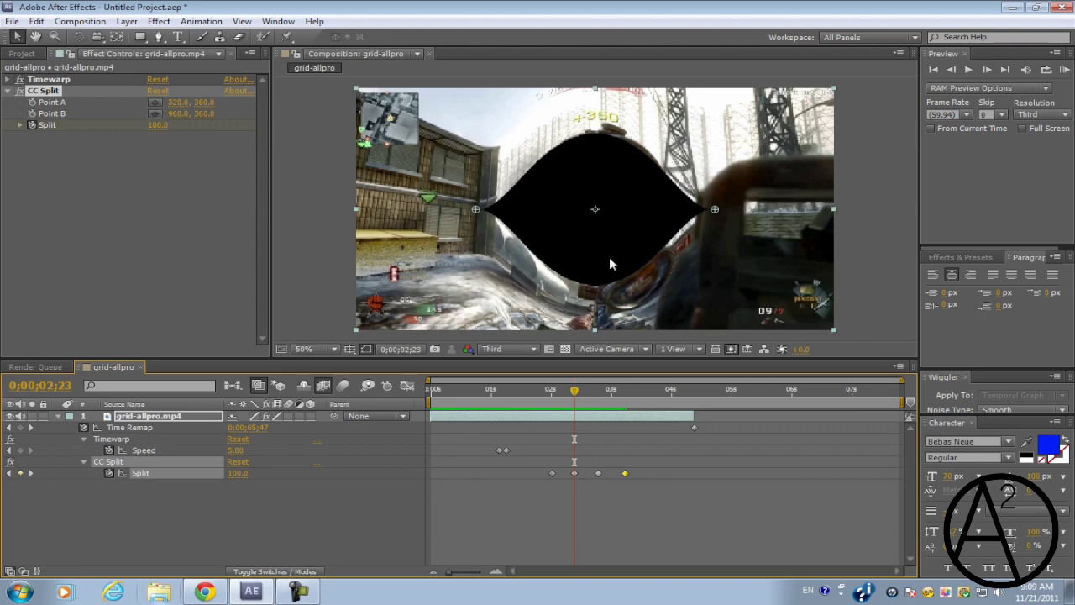
left_click(179, 416)
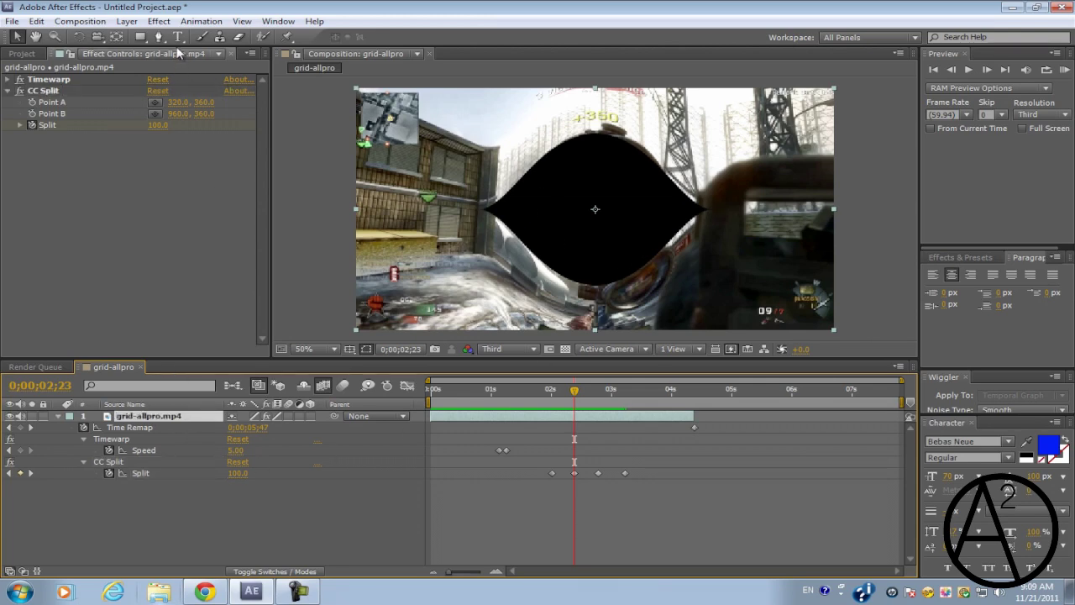
key("ctrl+t")
Type 'OMG DUAL!' as a title inside the black gap and colour DUAL! orange.
left_click(605, 178)
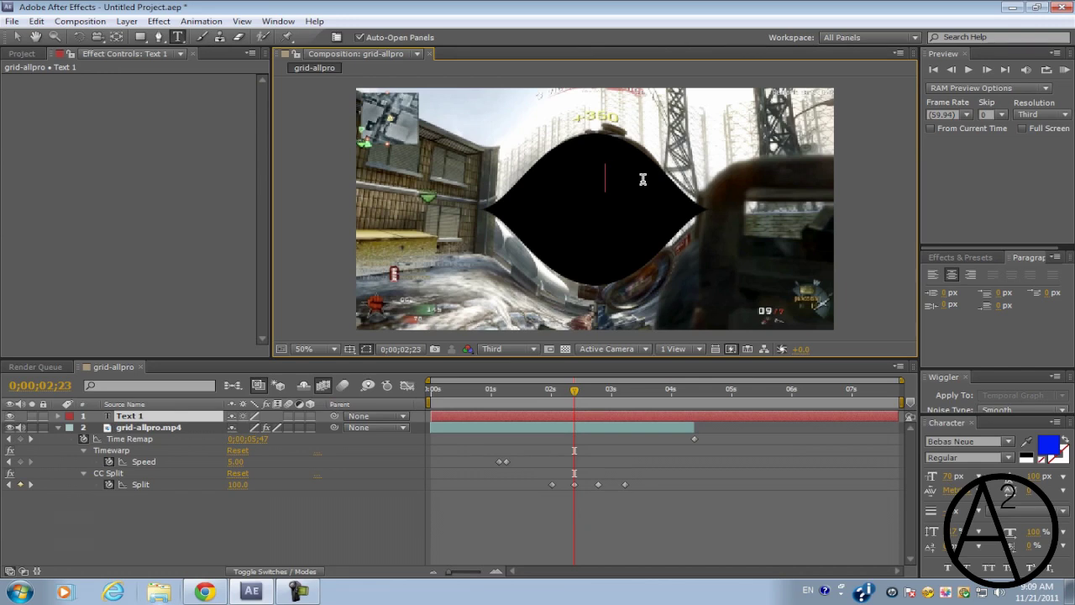
type("OMG ")
type("DUAL!")
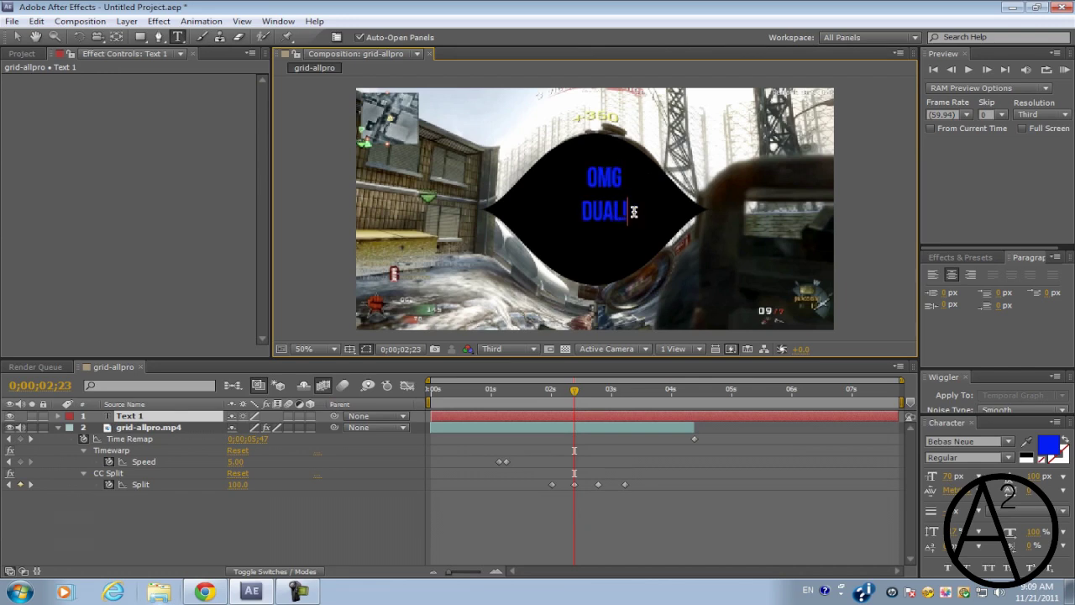
left_click_drag(632, 210, 554, 220)
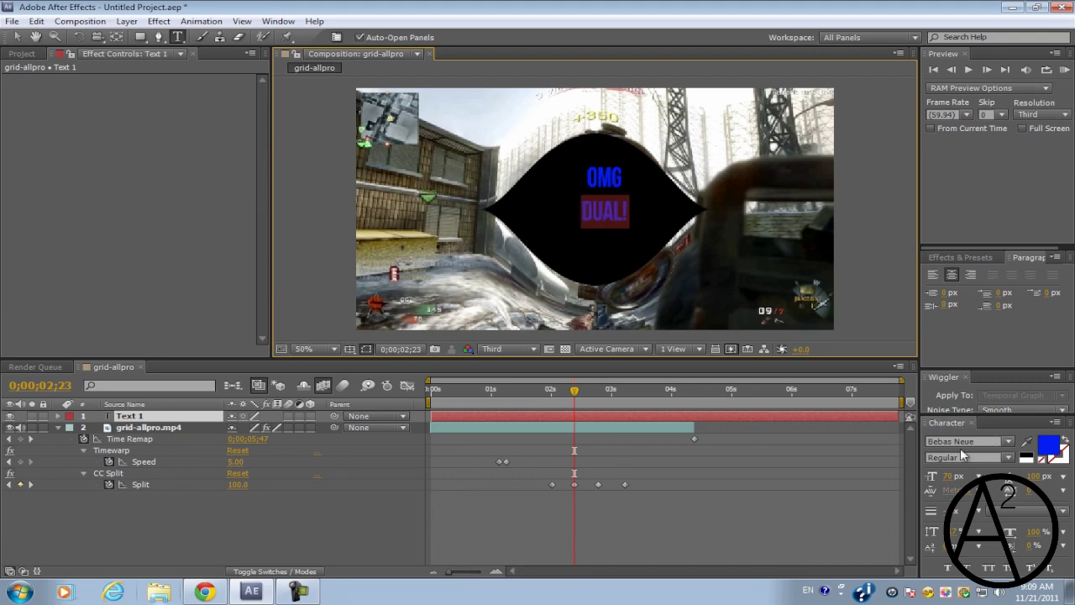
left_click(1009, 441)
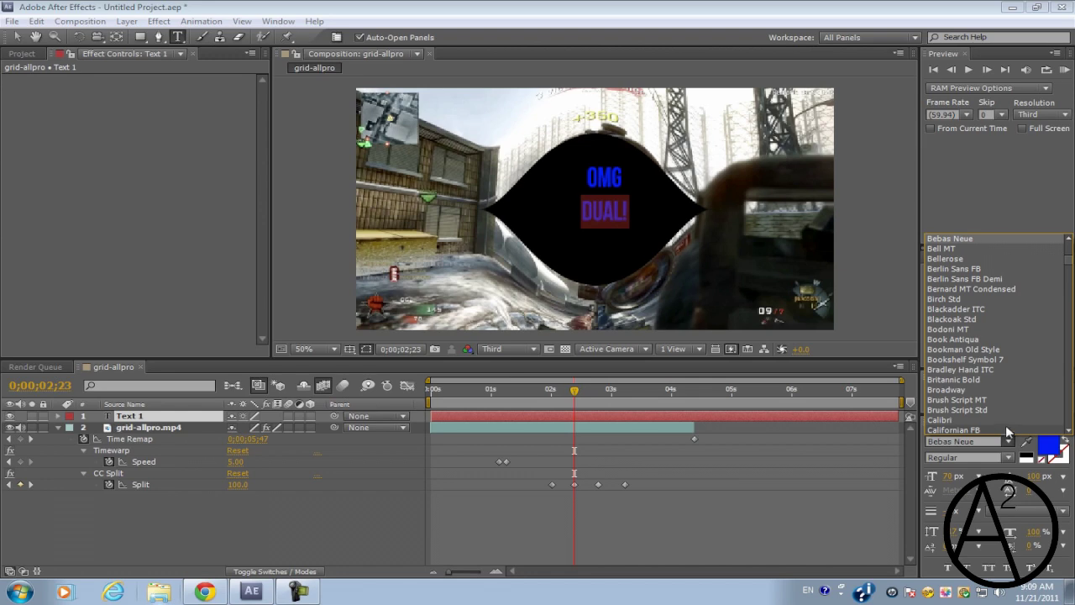
left_click(1048, 445)
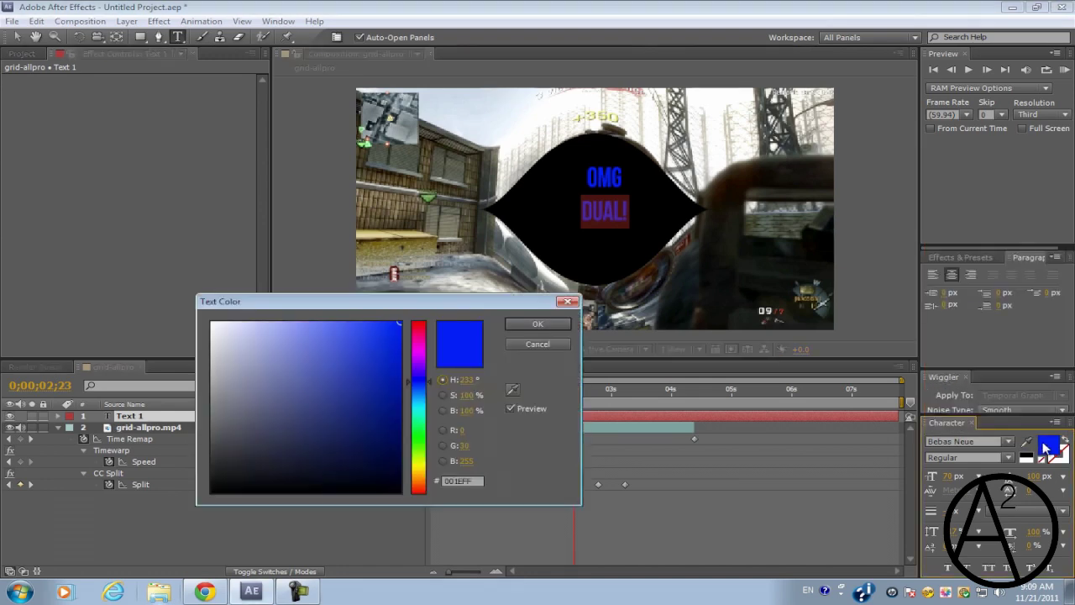
left_click(418, 478)
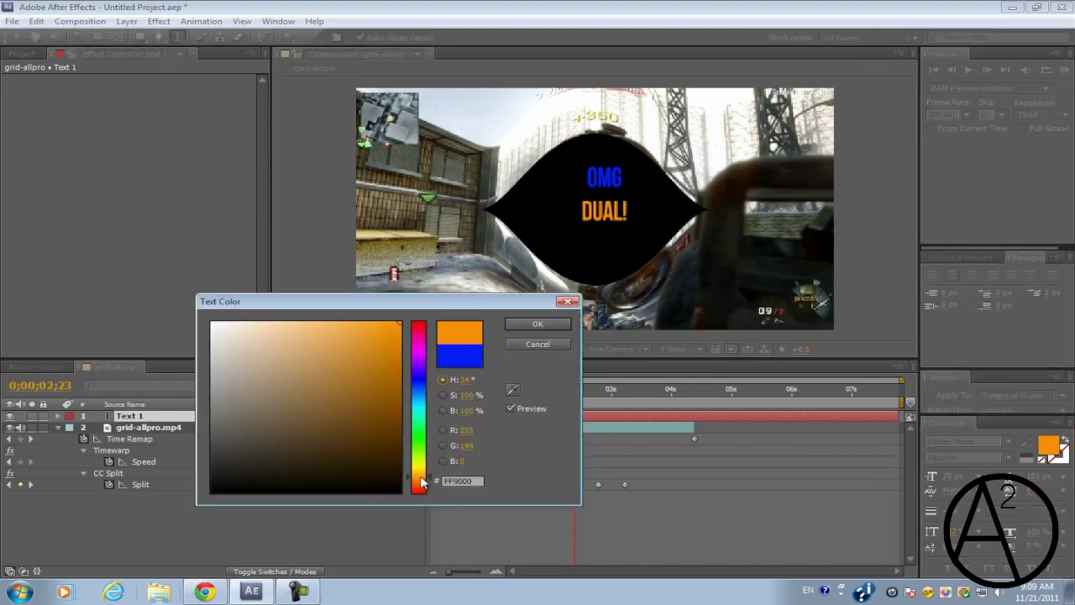
left_click(538, 324)
key("Escape")
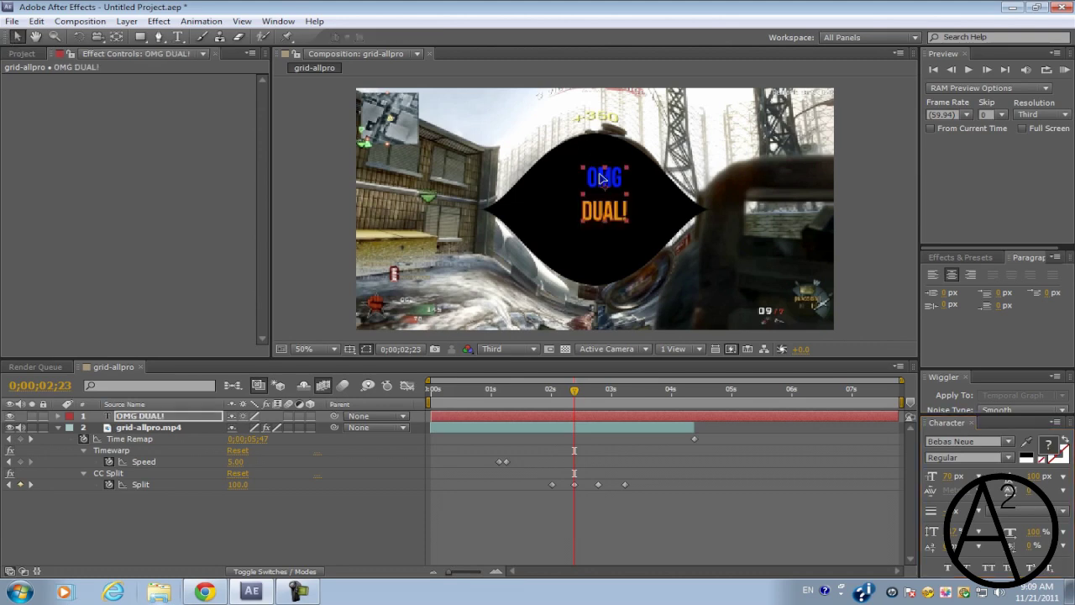
Nudge the title slightly lower within the lens gap.
mouse_move(602, 178)
left_mouse_down()
mouse_move(592, 175)
mouse_move(597, 198)
left_mouse_up()
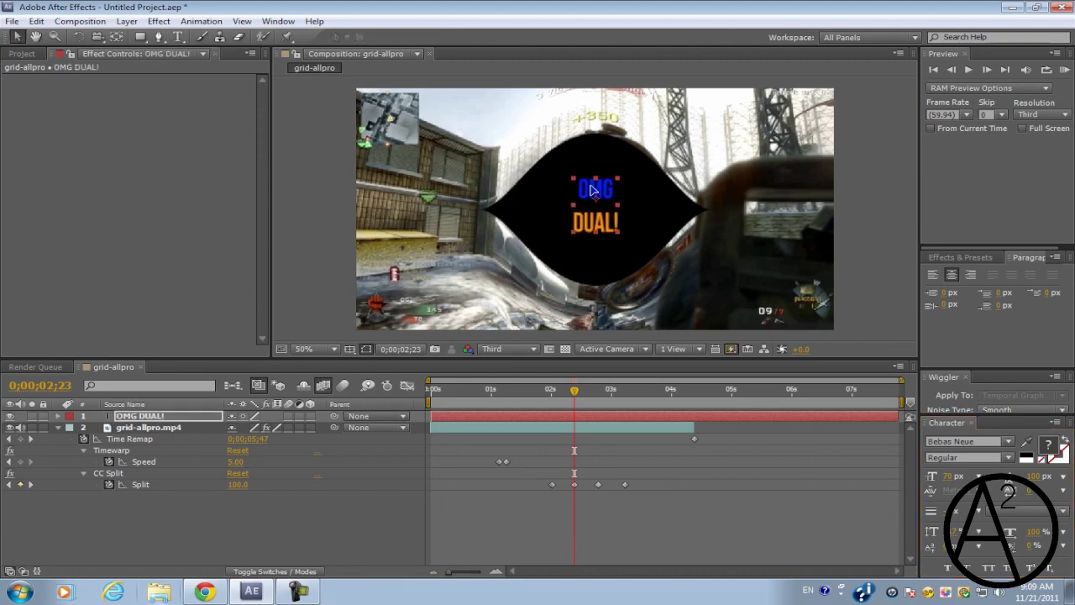
left_click(178, 37)
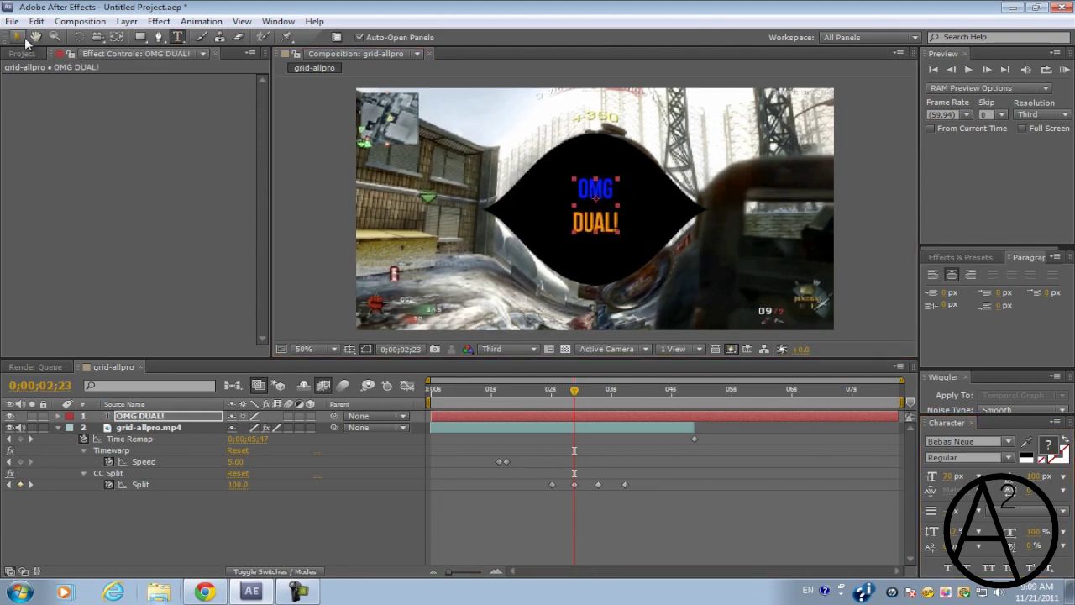
left_click(17, 37)
Inspect the gameplay clip's effects, then reselect the OMG DUAL! layer.
left_click(58, 416)
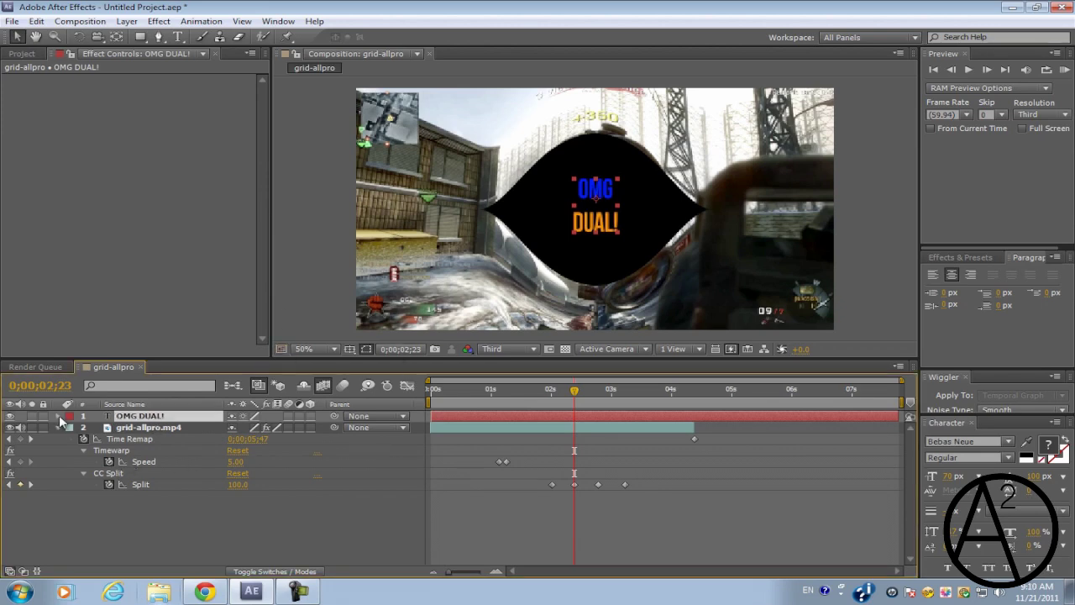
left_click(58, 416)
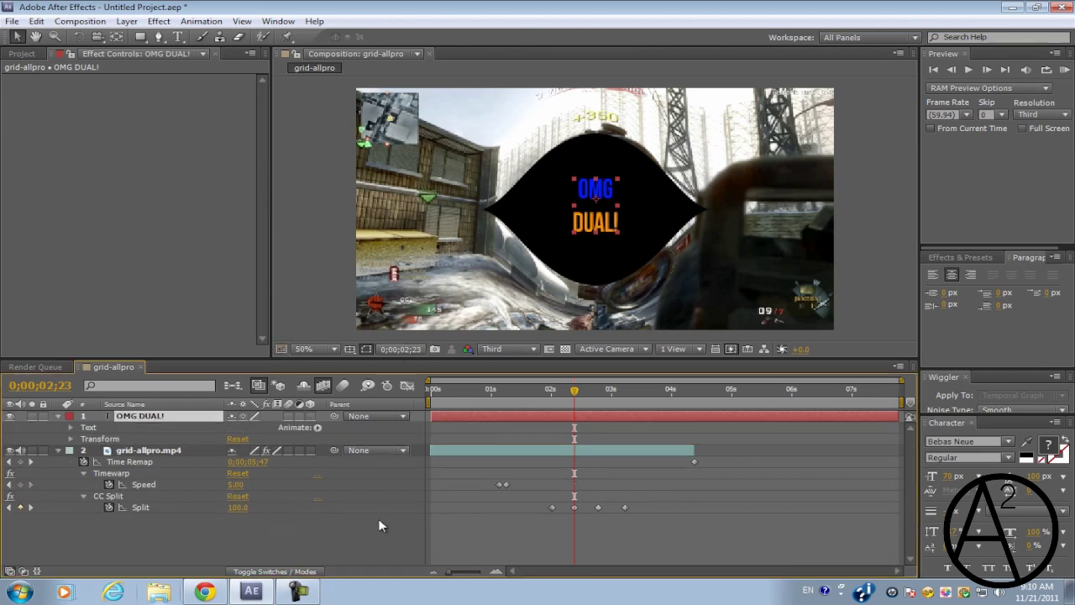
left_click(151, 451)
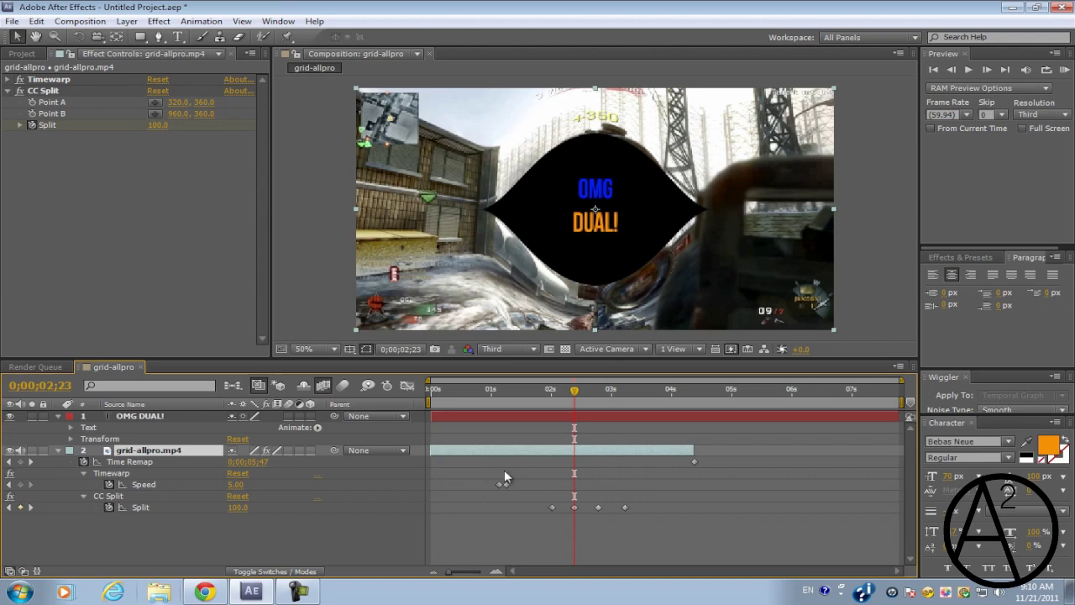
left_click(122, 417)
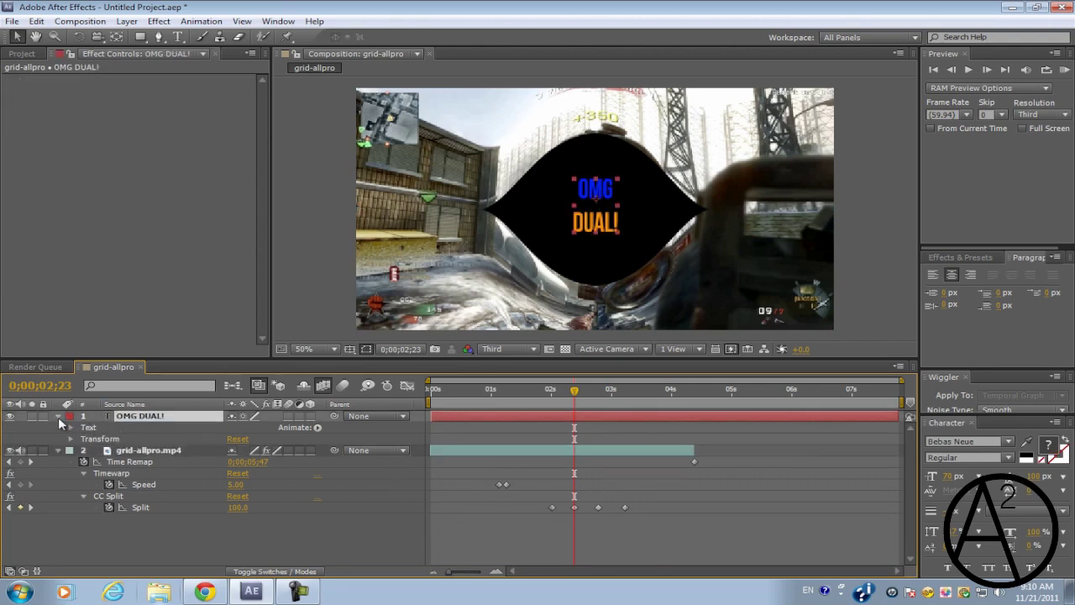
left_click(58, 416)
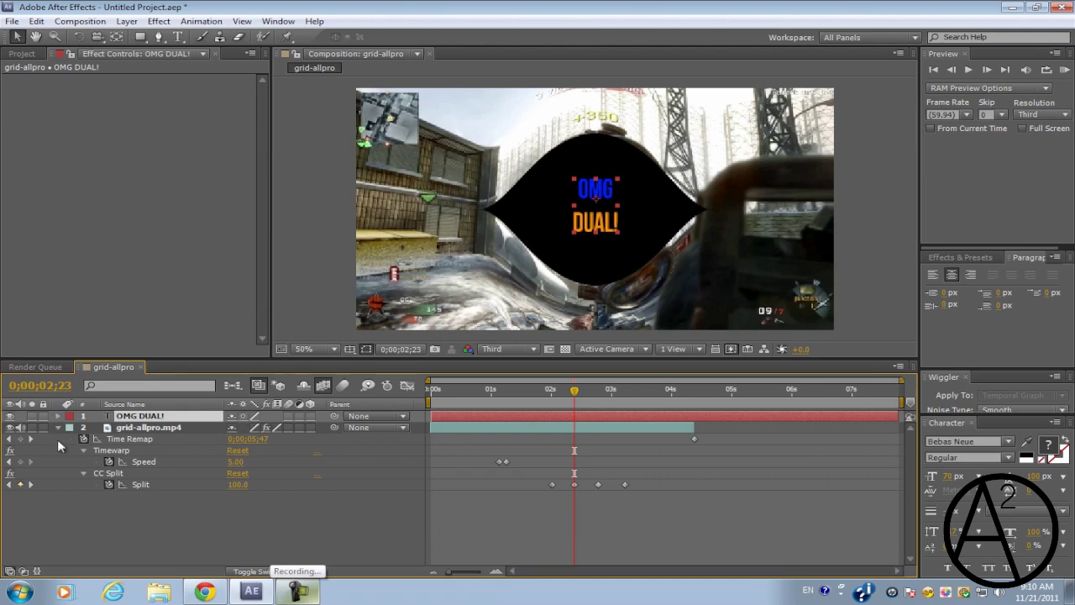
Move the title below grid-allpro.mp4 and add a Scale keyframe at 0;00;02;01.
key("s")
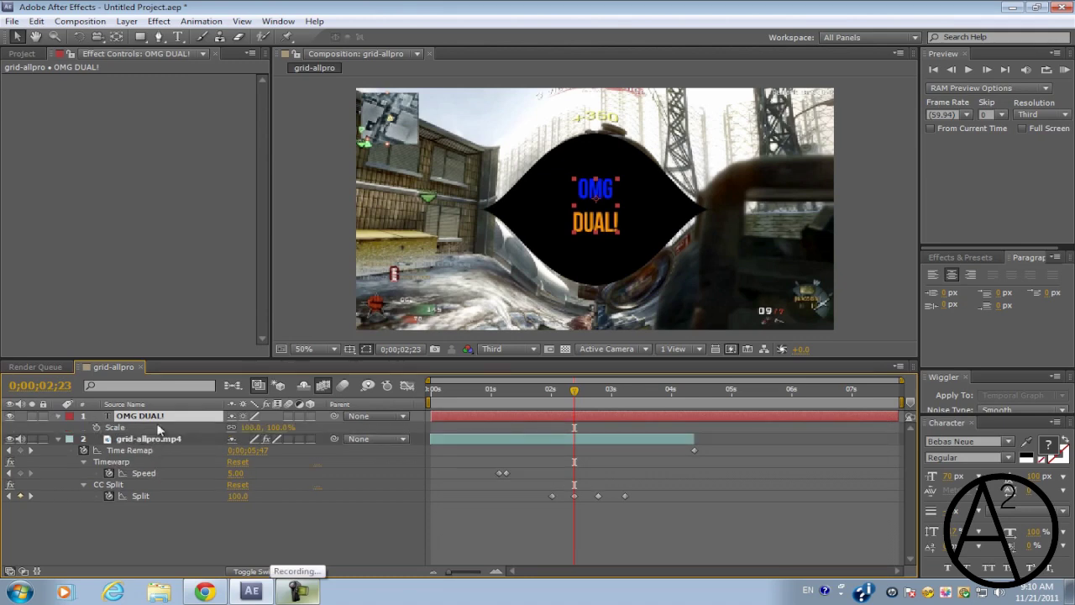
left_click_drag(579, 393, 550, 403)
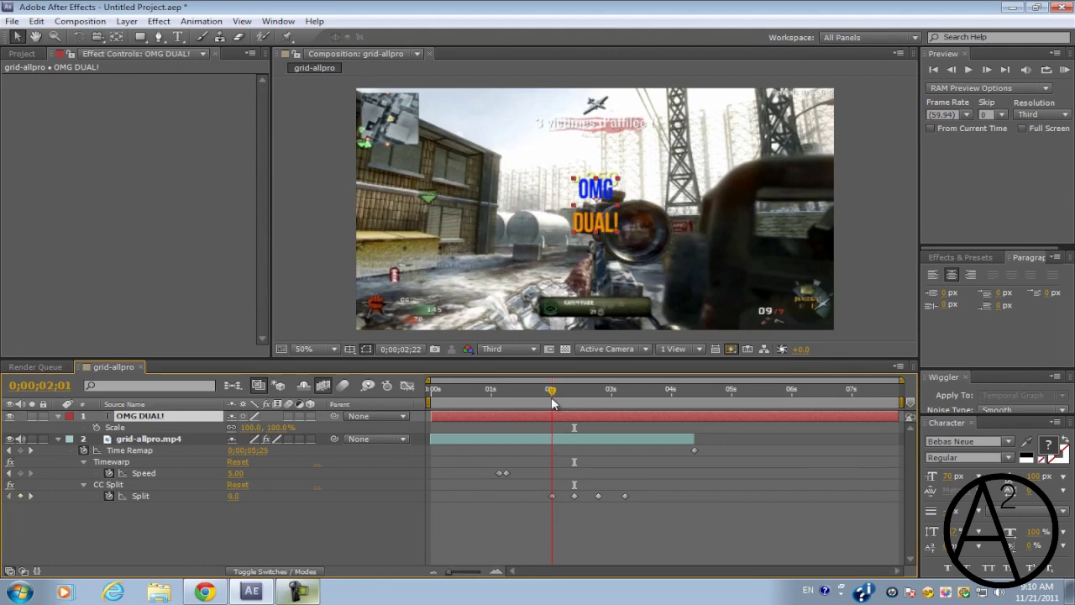
left_click_drag(150, 415, 158, 503)
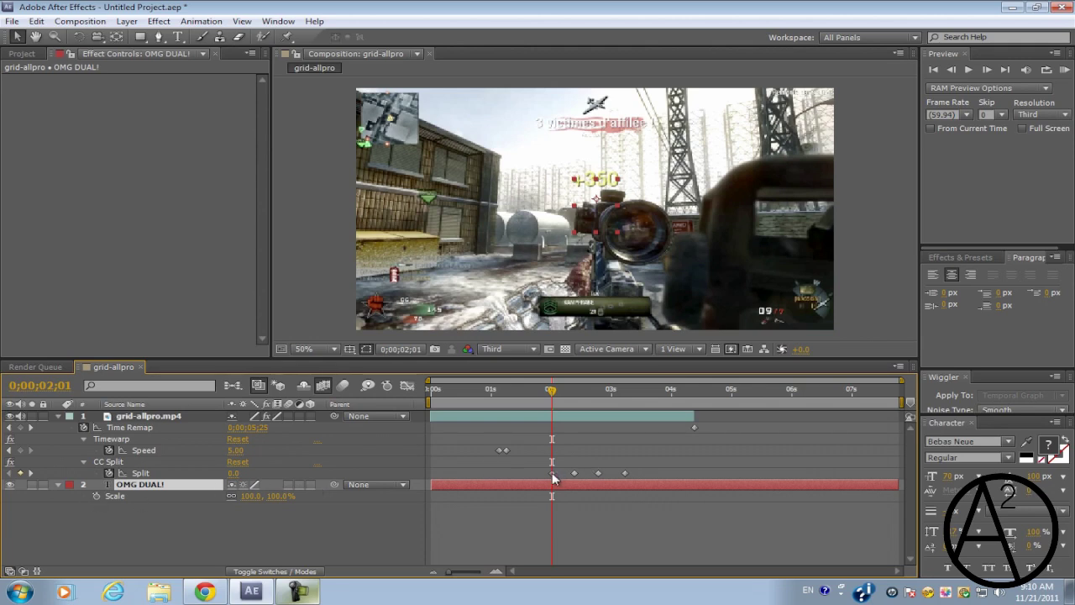
left_click(96, 497)
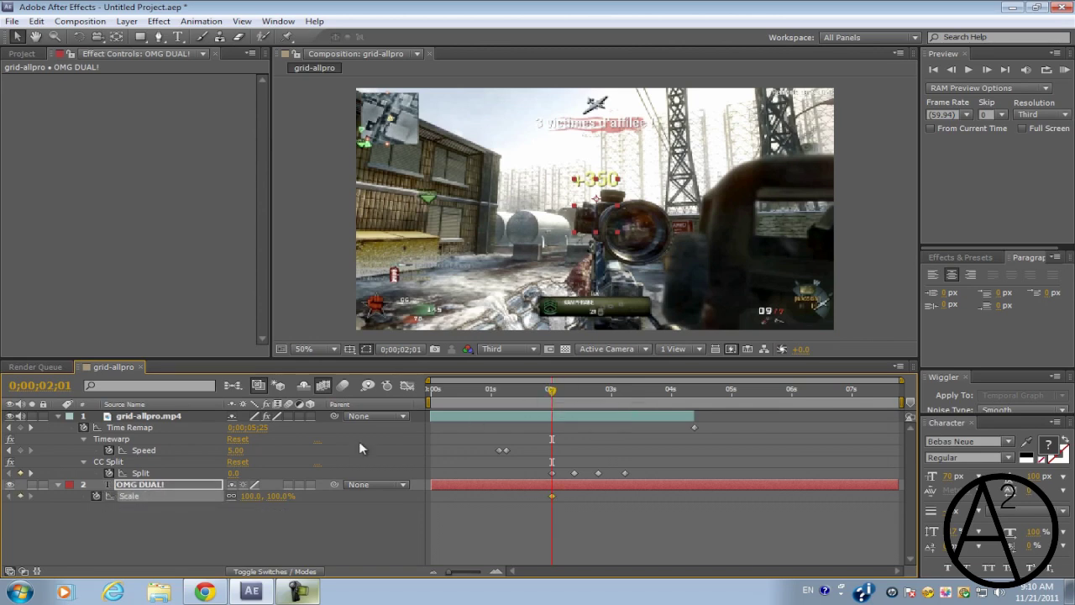
Set the title's Scale to 0% at 0;00;02;01 and about 130% at 0;00;02;29.
left_click(247, 496)
key("Return")
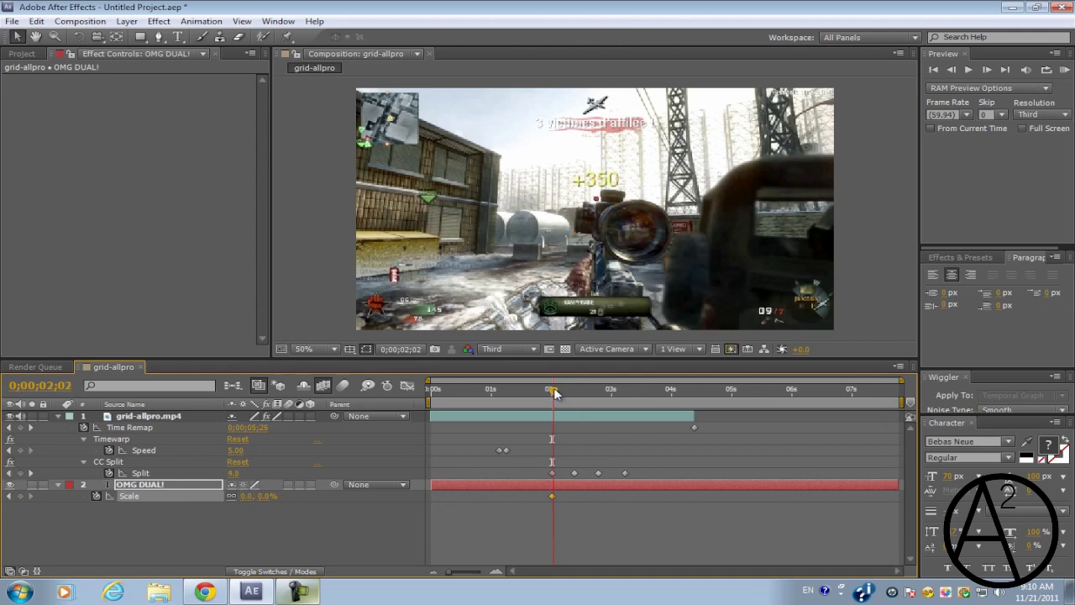
left_click_drag(552, 391, 581, 393)
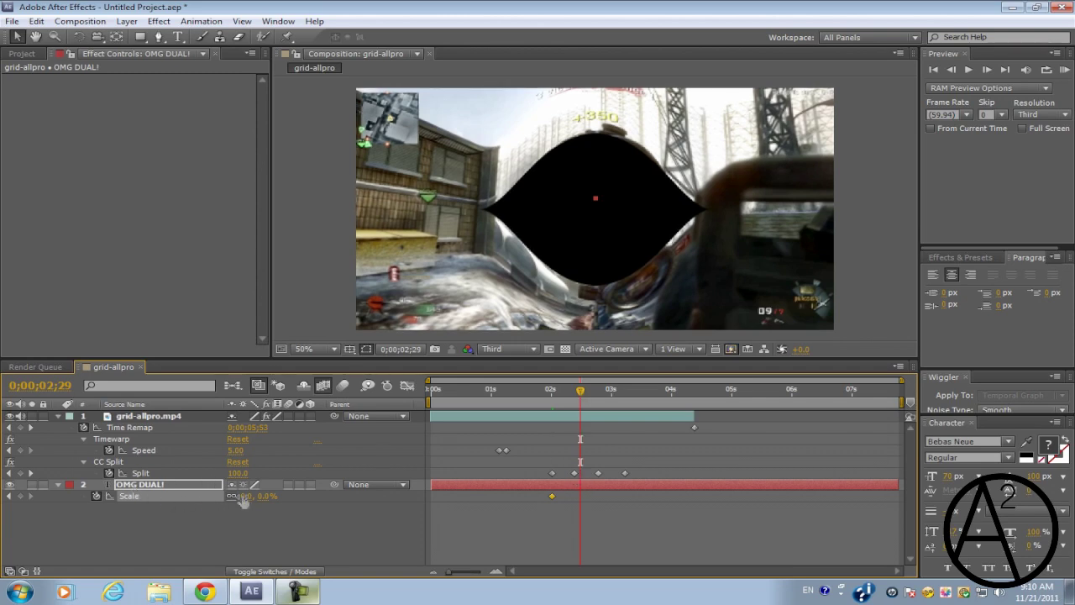
left_click_drag(242, 501, 344, 499)
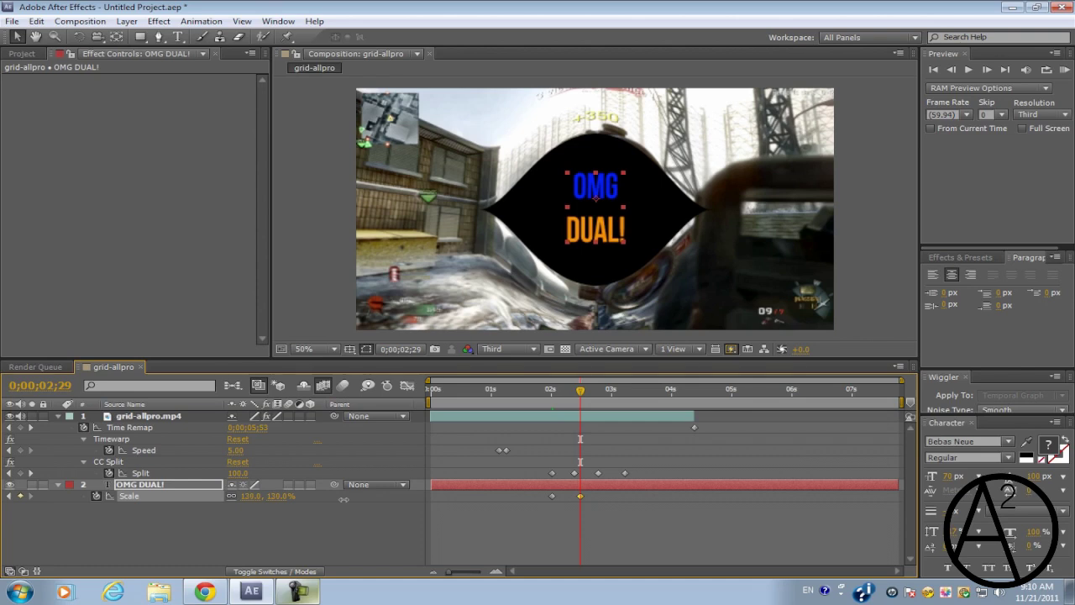
Add a 120% Scale keyframe at 0;00;02;46 so the title settles.
left_click_drag(581, 393, 597, 395)
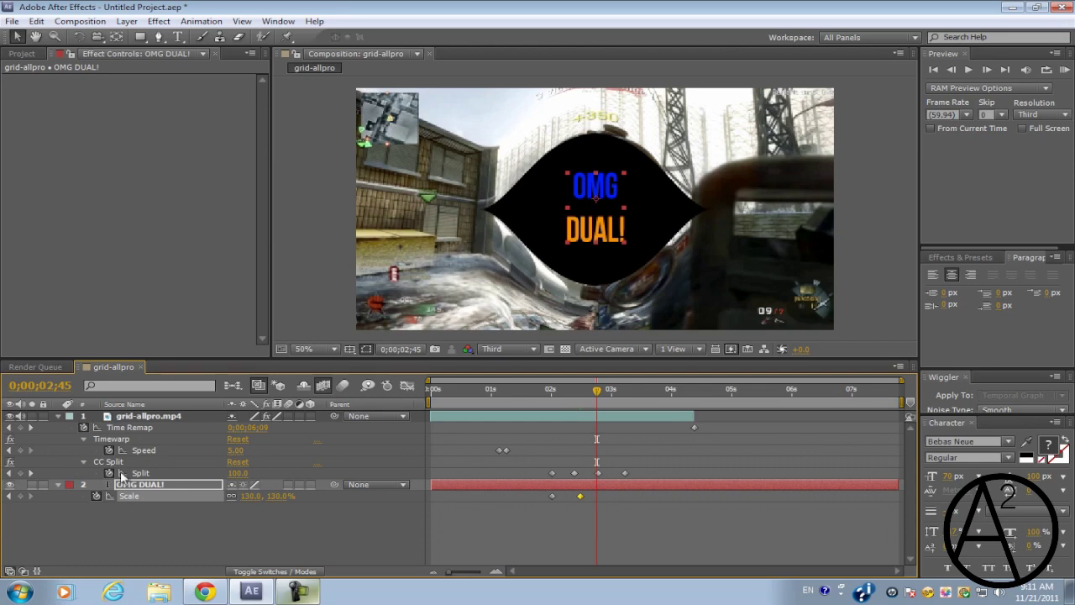
left_click(252, 496)
type("120")
key("Return")
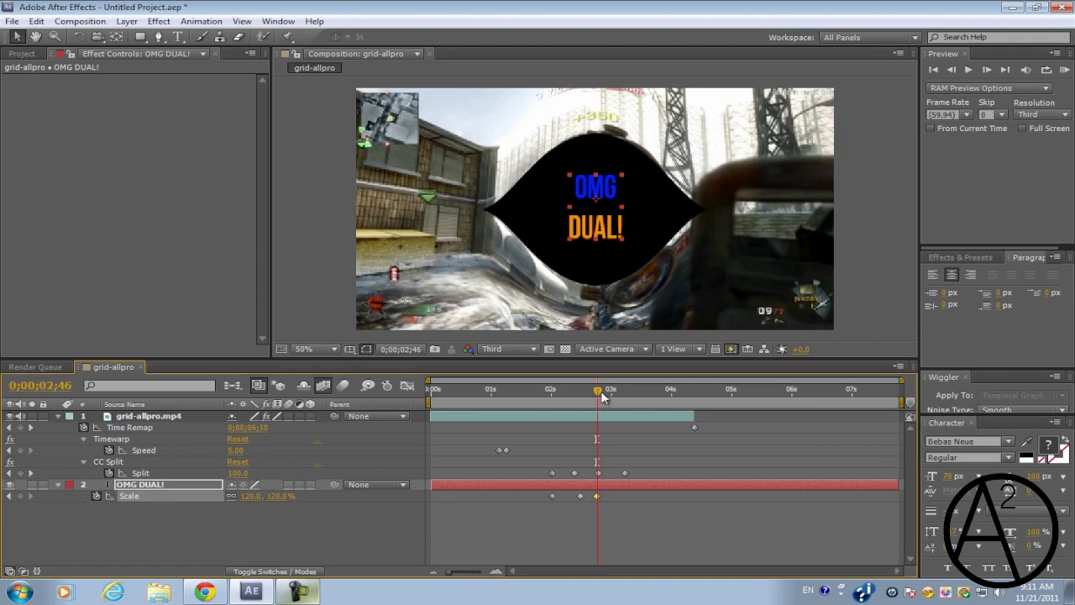
Shrink the title back to 0% Scale at 0;00;03;14 as the split closes.
left_click_drag(600, 391, 615, 395)
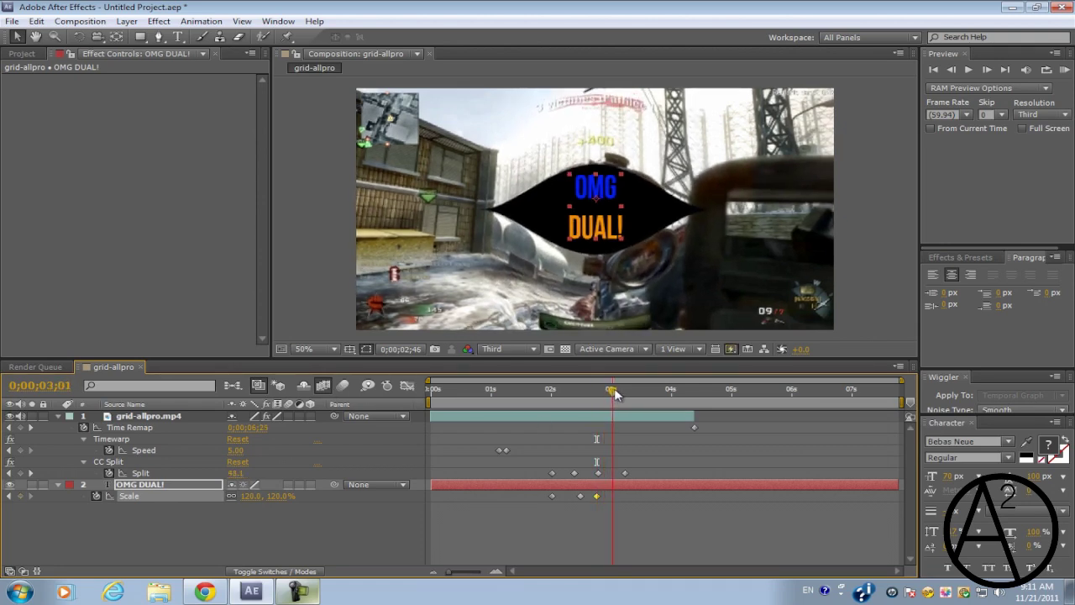
left_click_drag(616, 395, 630, 395)
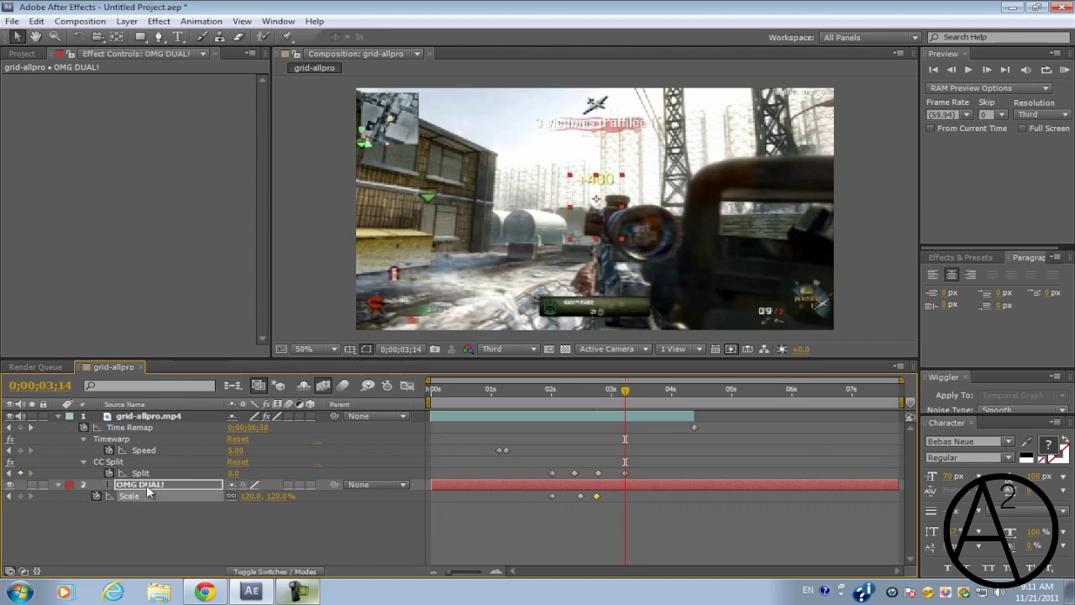
left_click(277, 497)
type("0")
key("Return")
mouse_move(625, 393)
left_mouse_down()
mouse_move(568, 394)
mouse_move(563, 407)
mouse_move(625, 404)
left_mouse_up()
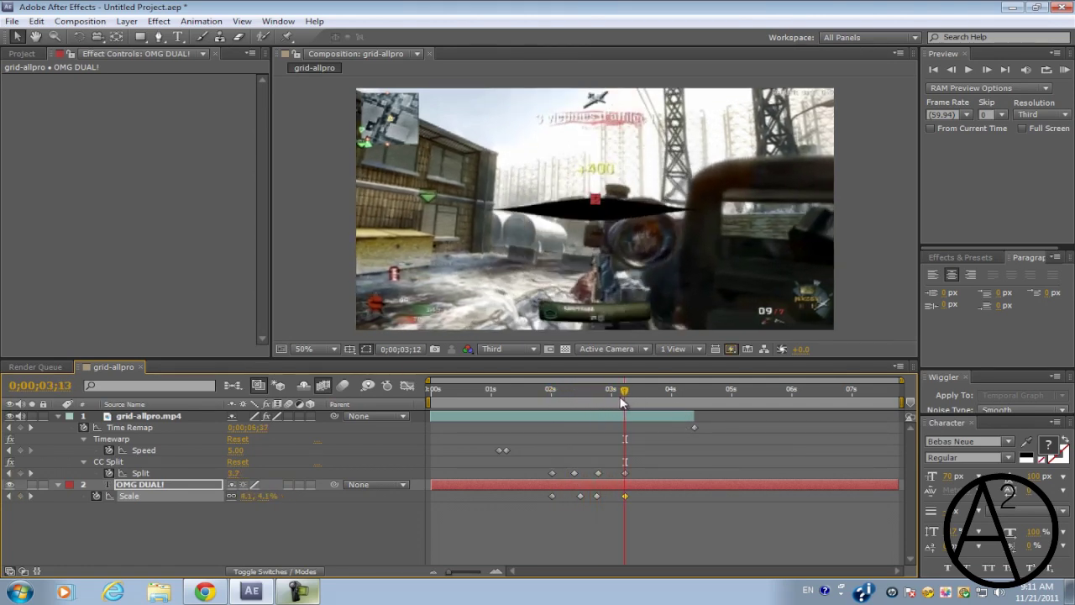
left_click(1065, 71)
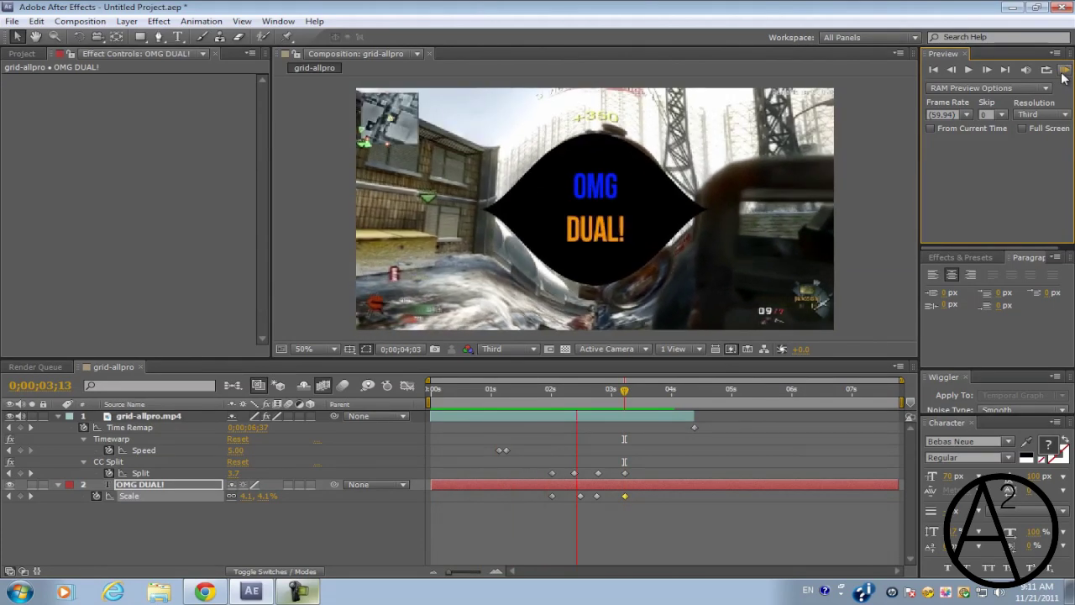
left_click(1064, 70)
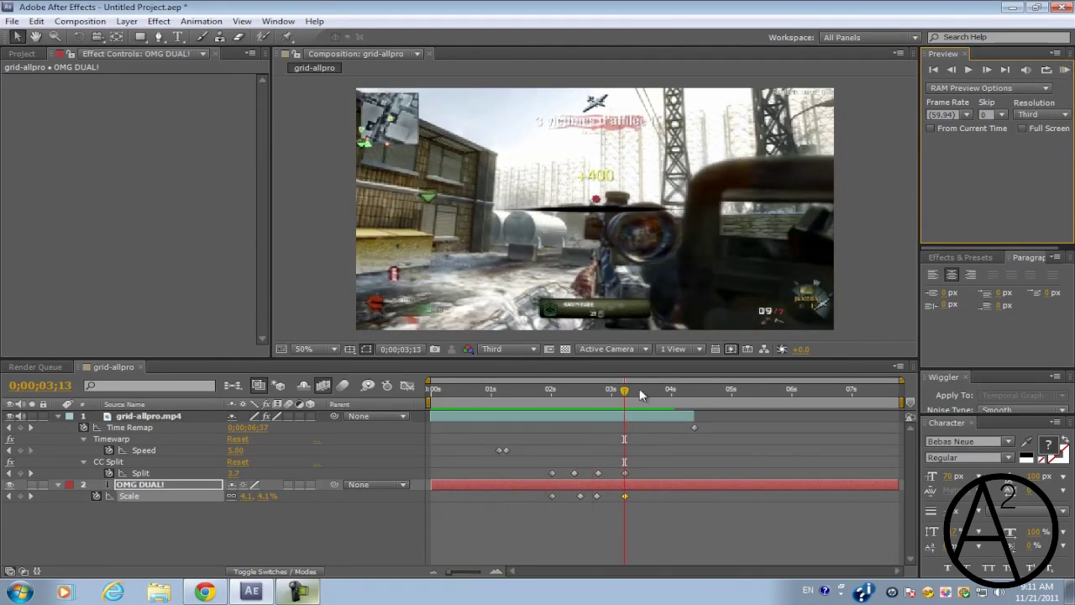
left_click_drag(626, 391, 474, 393)
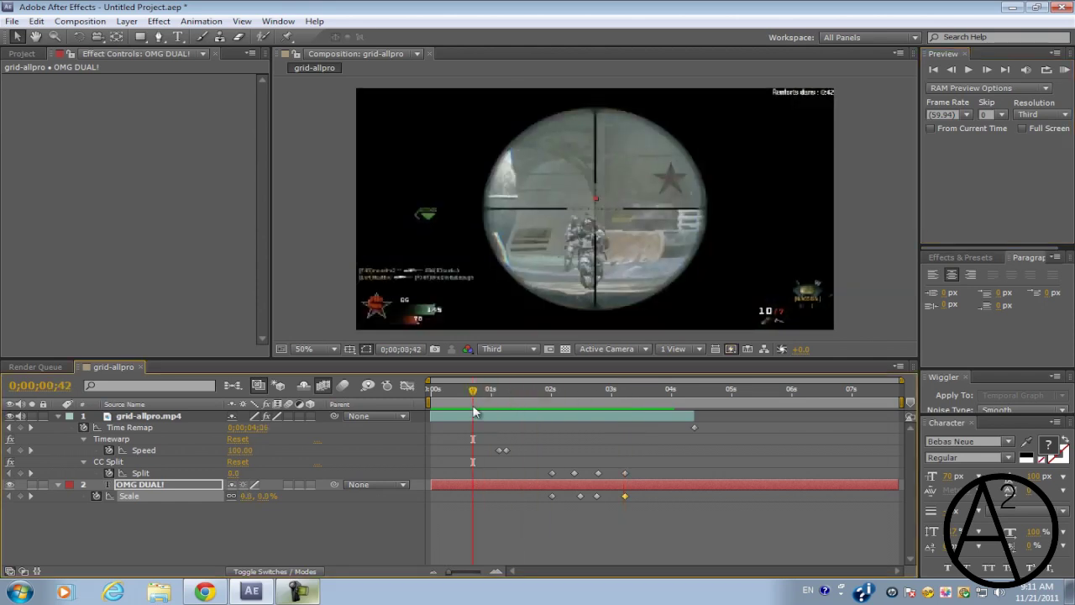